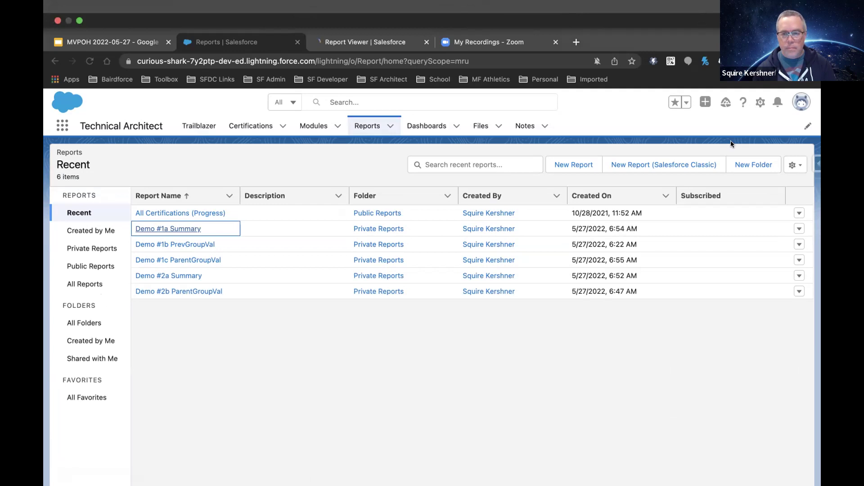
# Look over the Demo #1a Summary report and open the Demo #1b PrevGroupVal report in a new tab.
pyautogui.click(380, 45)
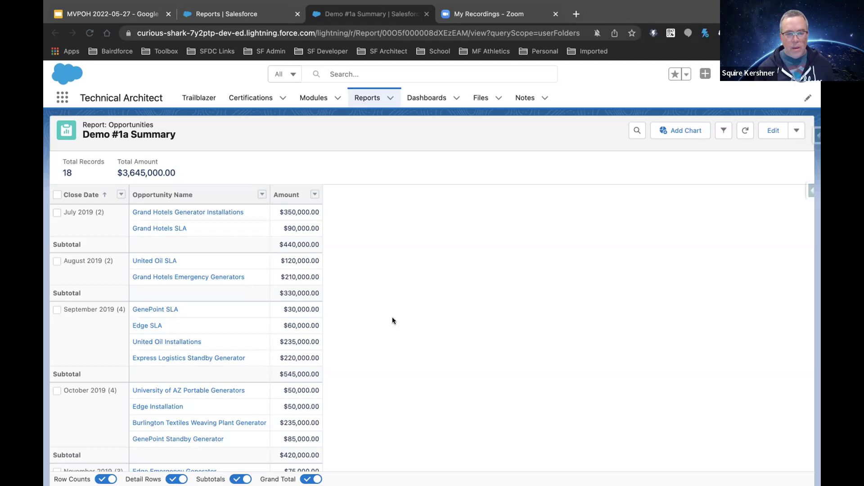
pyautogui.scroll(-1, 392, 318)
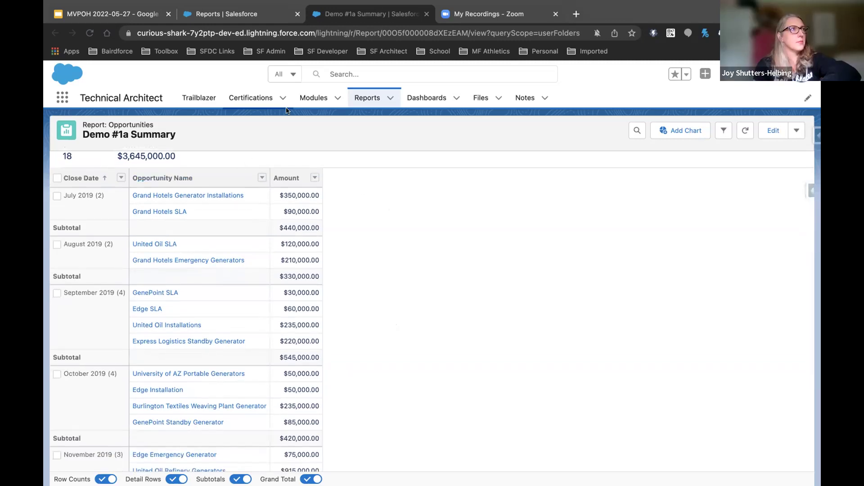
pyautogui.click(234, 14)
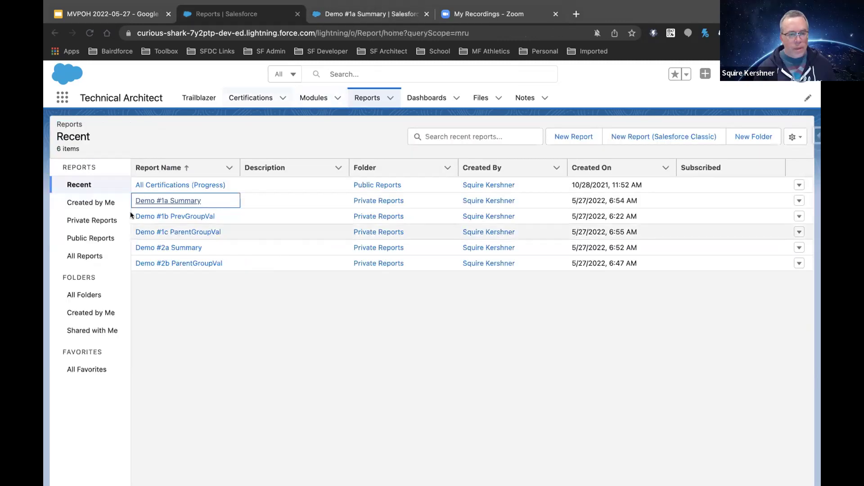
pyautogui.keyDown('super'); pyautogui.click(165, 215); pyautogui.keyUp('super')
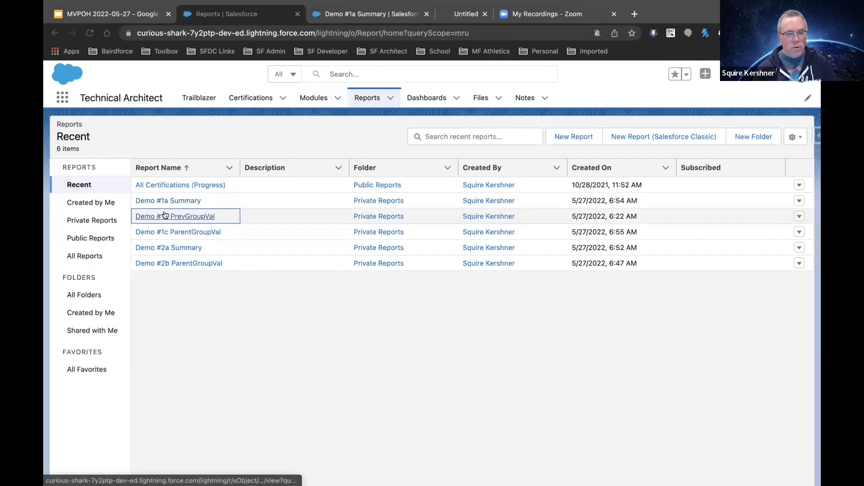
pyautogui.click(496, 14)
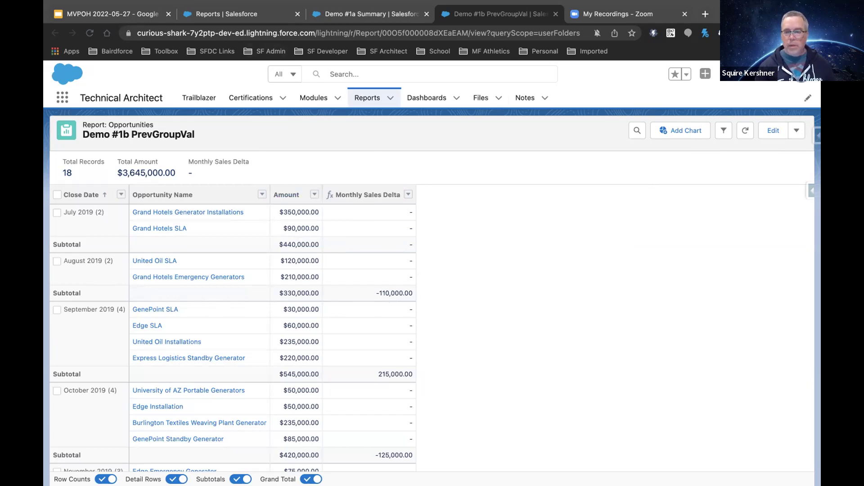
# Edit the report's Monthly Sales Delta summary formula so that PREVGROUPVAL starts on its own line.
pyautogui.click(767, 134)
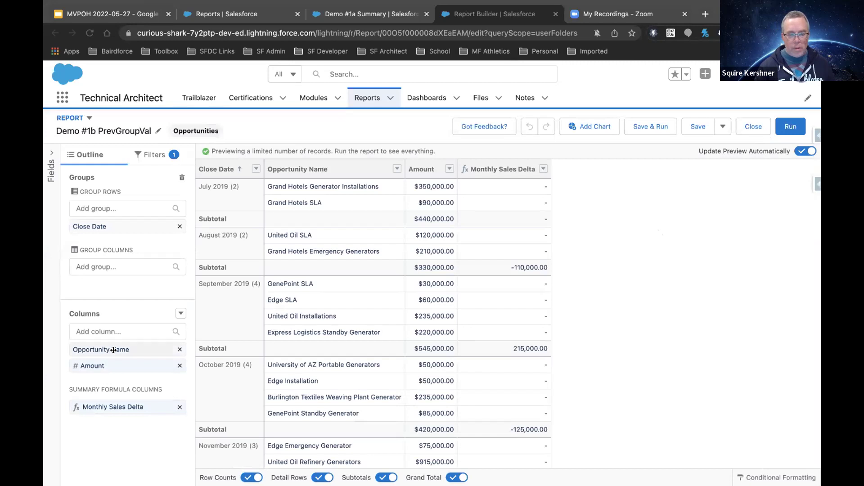
pyautogui.click(112, 406)
pyautogui.click(422, 291)
pyautogui.press('Return')
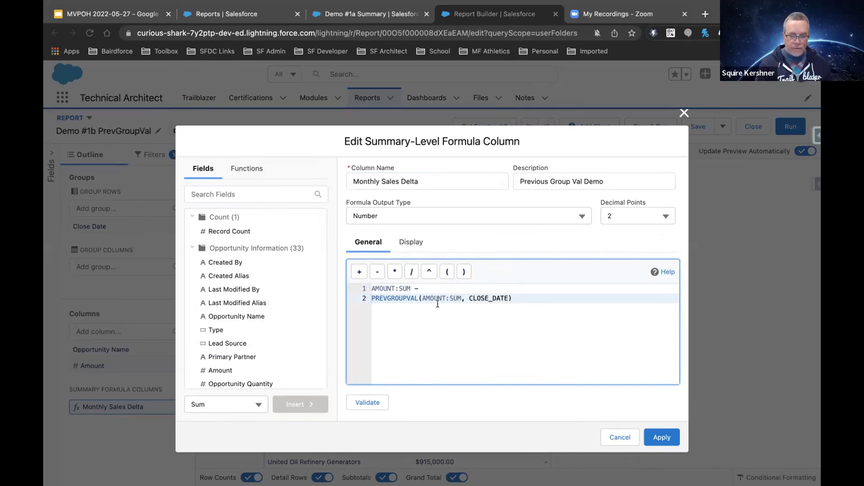
# Insert the PREVGROUPVAL summary function template two lines below the existing Monthly Sales Delta formula.
pyautogui.click(535, 300)
pyautogui.press('Return')
pyautogui.press('Return')
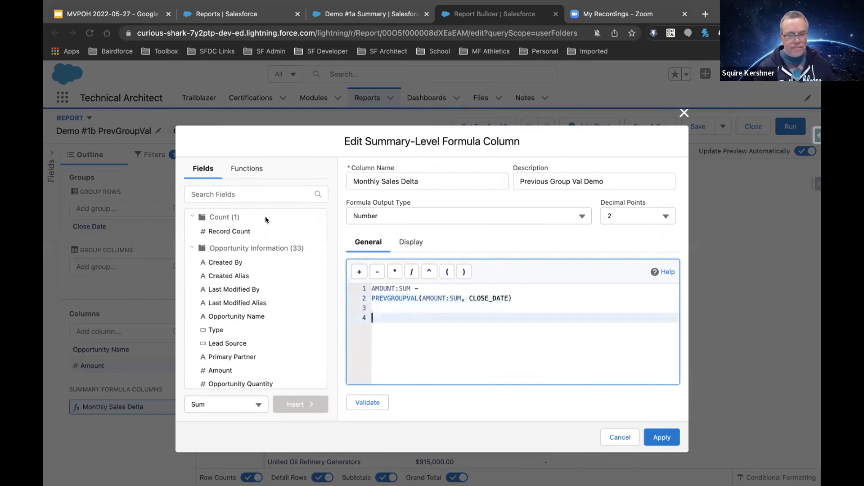
pyautogui.click(250, 170)
pyautogui.scroll(-5, 246, 304)
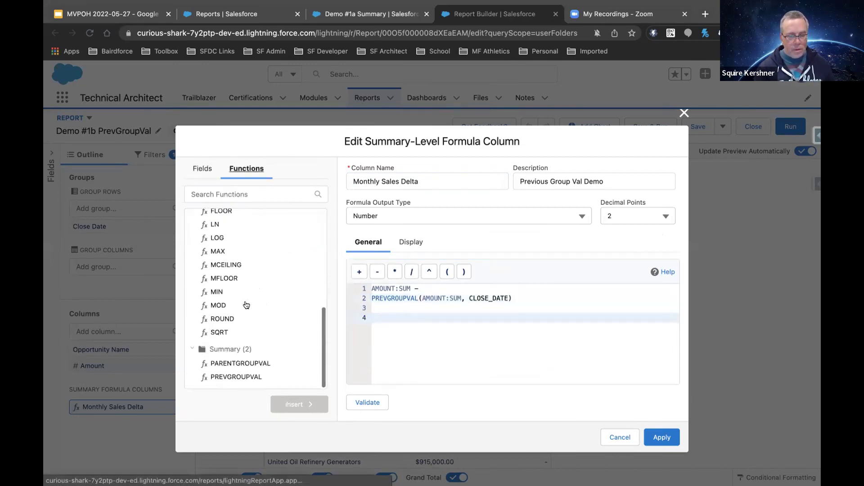
pyautogui.click(242, 379)
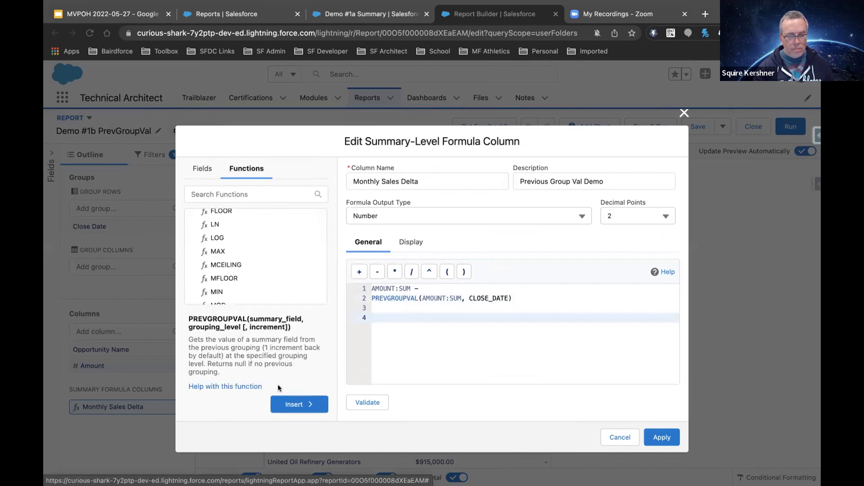
pyautogui.click(297, 404)
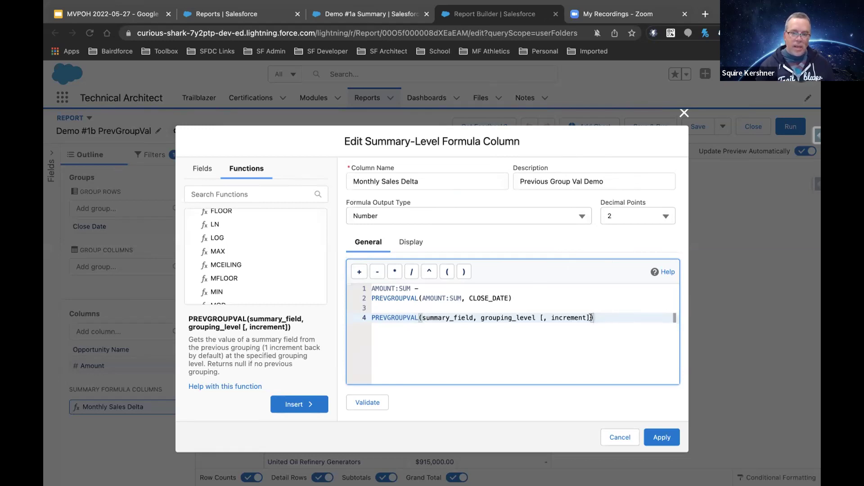
# Check where the Monthly Sales Delta formula is applied and which row groups are available, and return to the formula text.
pyautogui.click(413, 242)
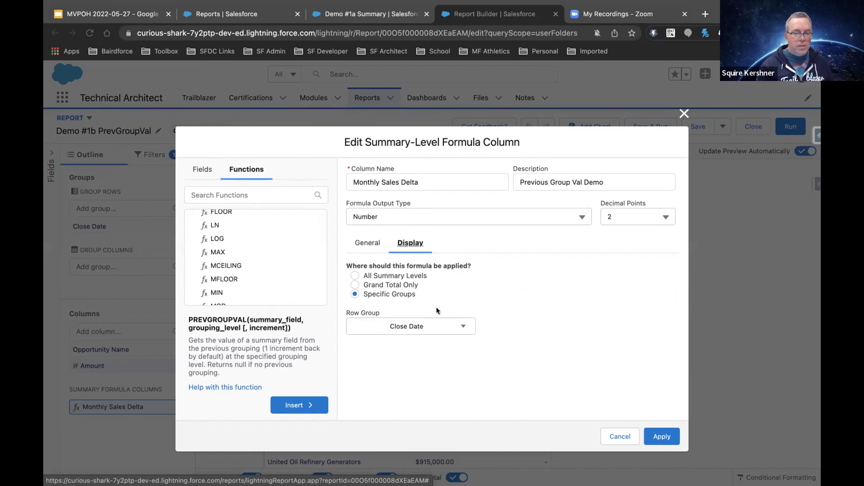
pyautogui.click(465, 324)
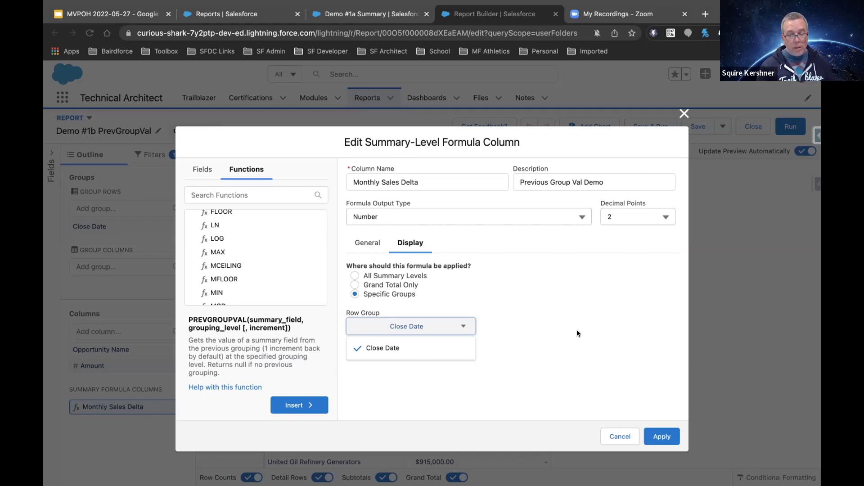
pyautogui.click(477, 357)
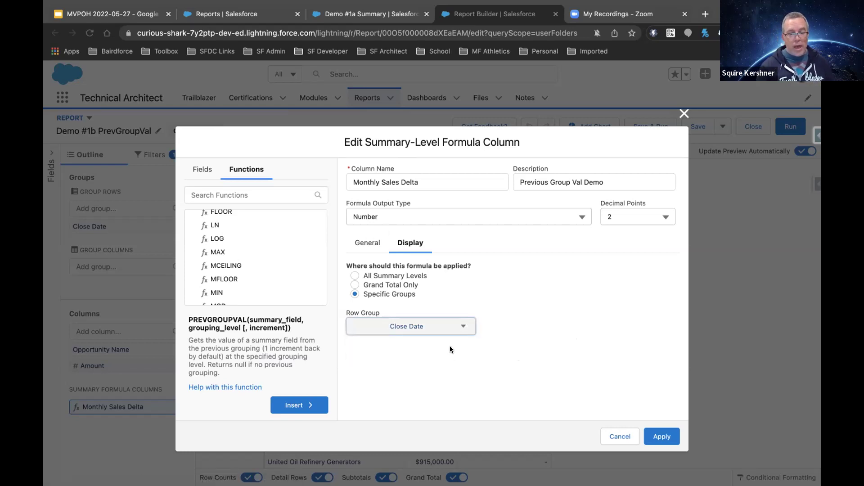
pyautogui.click(367, 242)
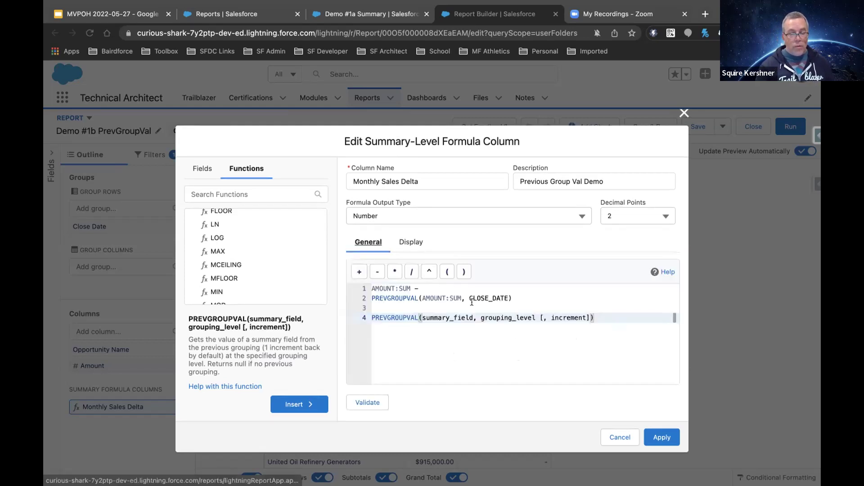
# Delete the inserted PREVGROUPVAL template from the end of the formula.
pyautogui.moveTo(595, 317); pyautogui.dragTo(350, 312)
pyautogui.press('BackSpace')
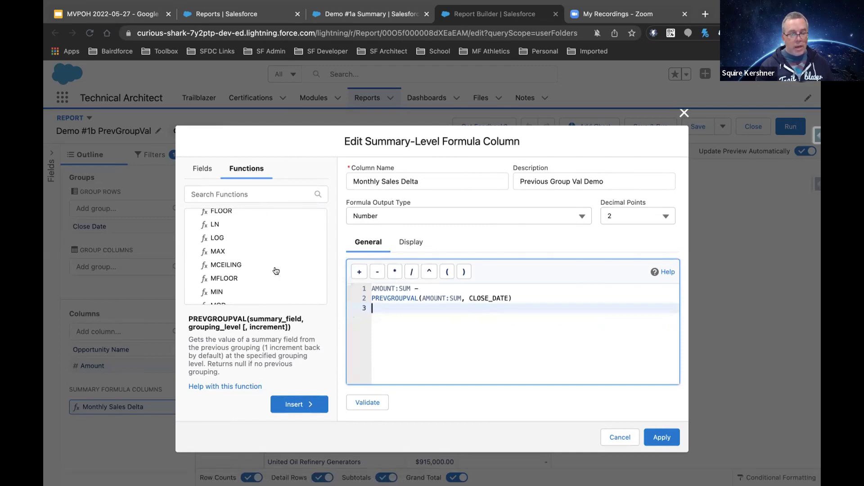
# Locate Close Date among the formula's grouping fields and discard the formula edits.
pyautogui.click(202, 168)
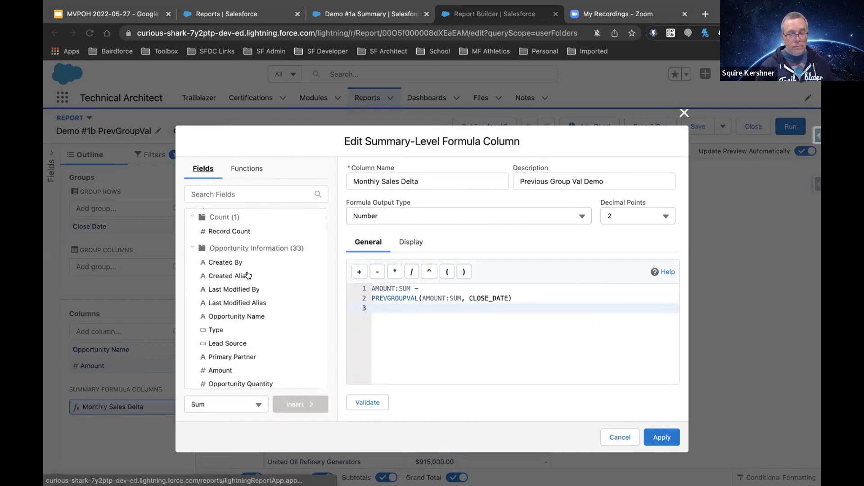
pyautogui.scroll(-20, 247, 275)
pyautogui.scroll(-10, 247, 276)
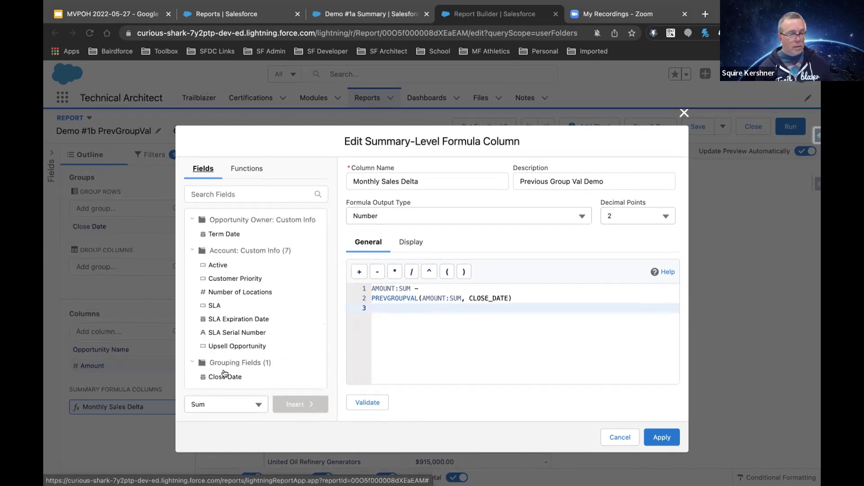
pyautogui.click(251, 379)
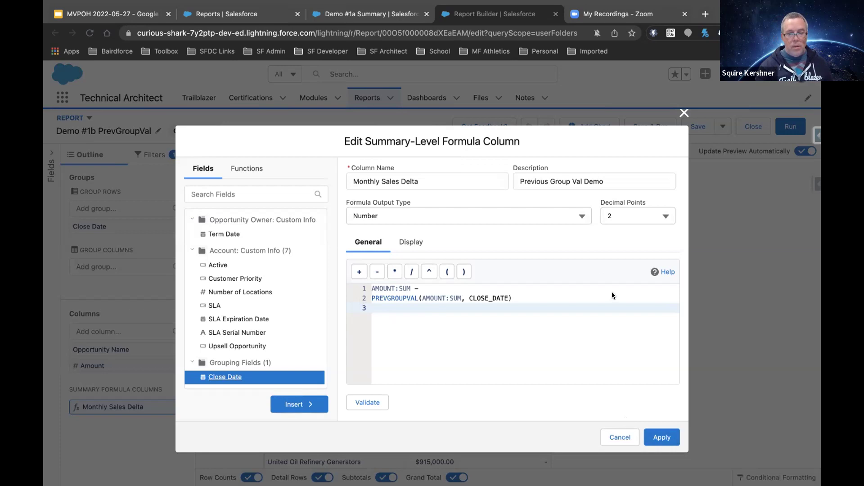
pyautogui.click(620, 438)
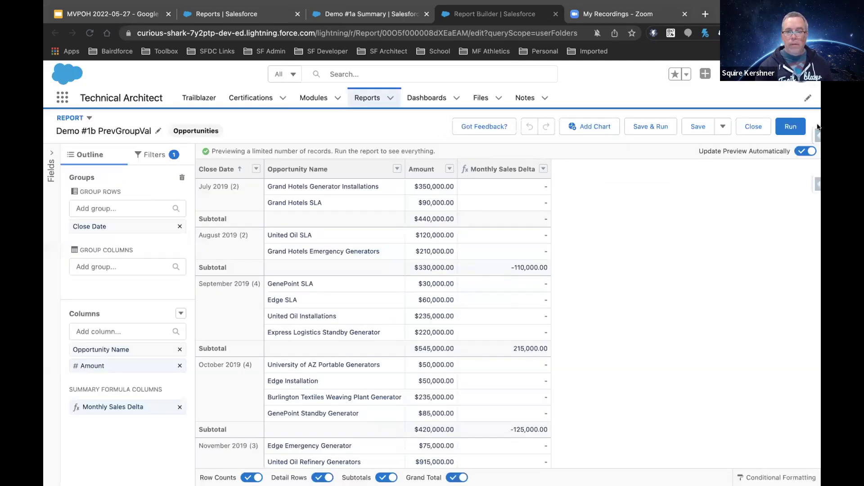
# Run the Demo #1b PrevGroupVal report and examine the Monthly Sales Delta in the July and August 2019 subtotals.
pyautogui.click(790, 126)
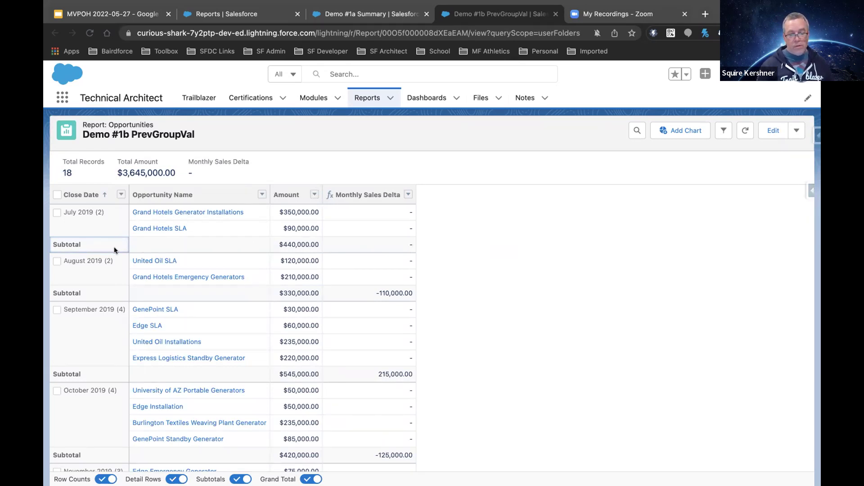
pyautogui.click(146, 246)
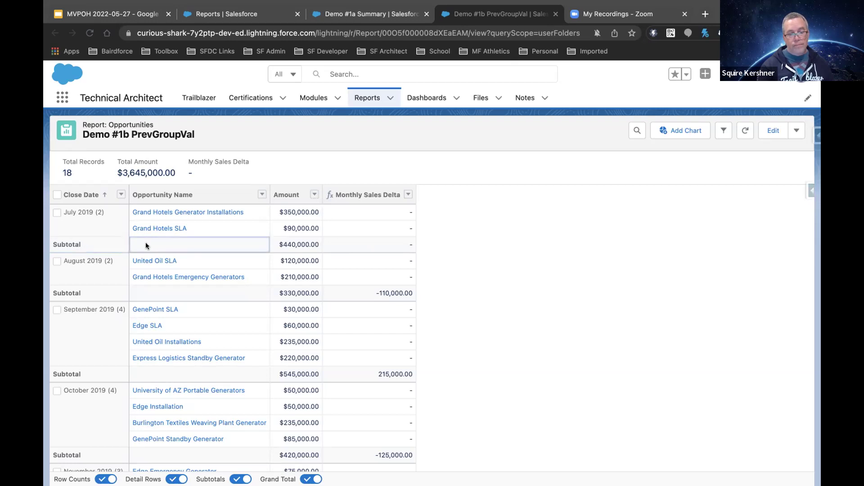
pyautogui.click(364, 293)
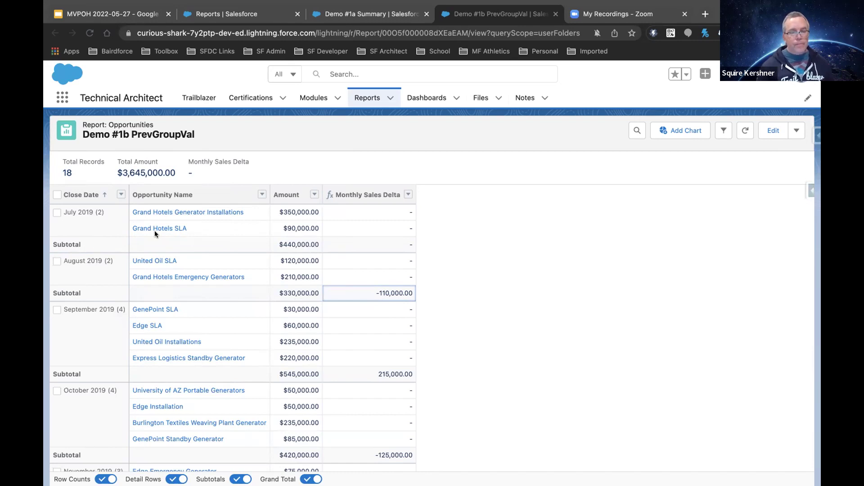
# Open the Demo #1c ParentGroupVal report from the recent reports in a new tab.
pyautogui.click(352, 10)
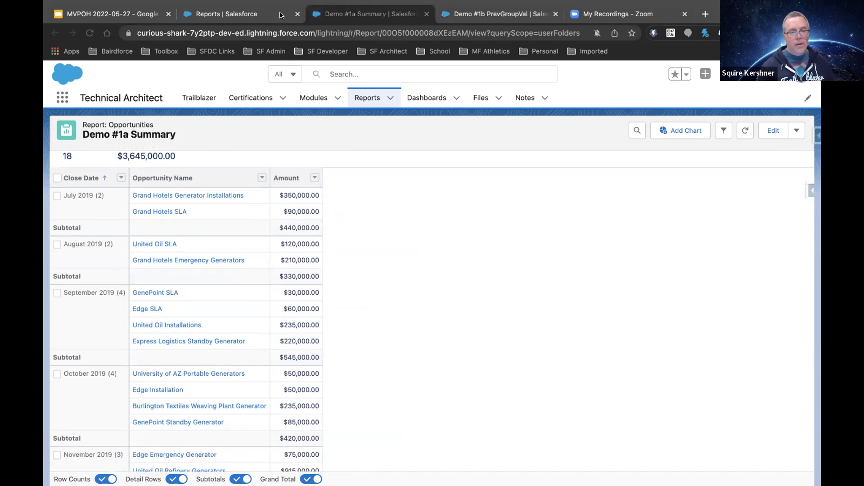
pyautogui.click(225, 13)
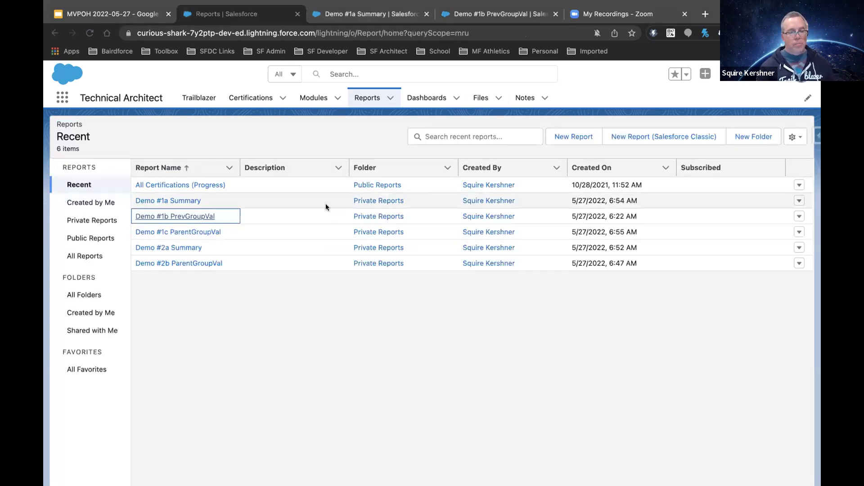
pyautogui.keyDown('super'); pyautogui.click(203, 232); pyautogui.keyUp('super')
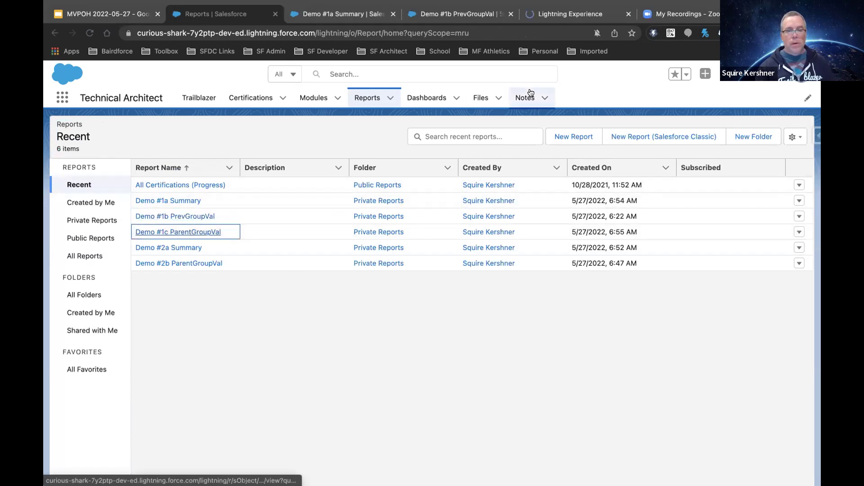
pyautogui.click(570, 14)
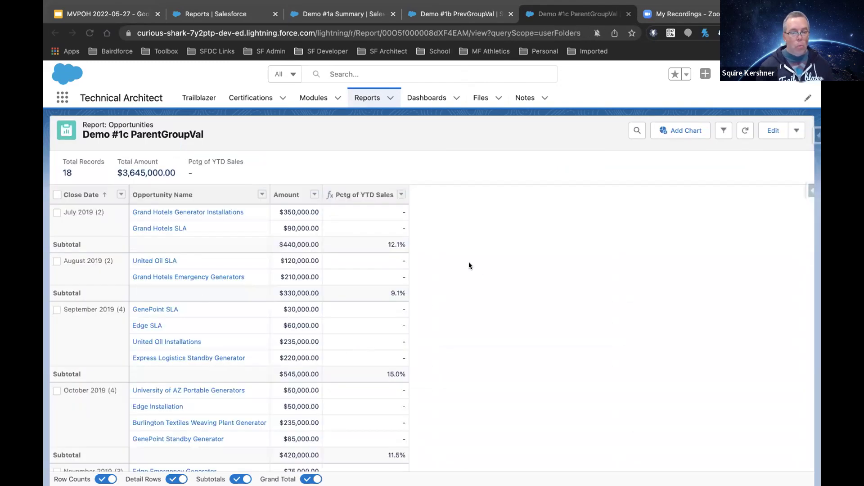
# Examine the monthly amount subtotals, Pctg of YTD Sales and grand total in the Demo #1c ParentGroupVal report.
pyautogui.click(202, 247)
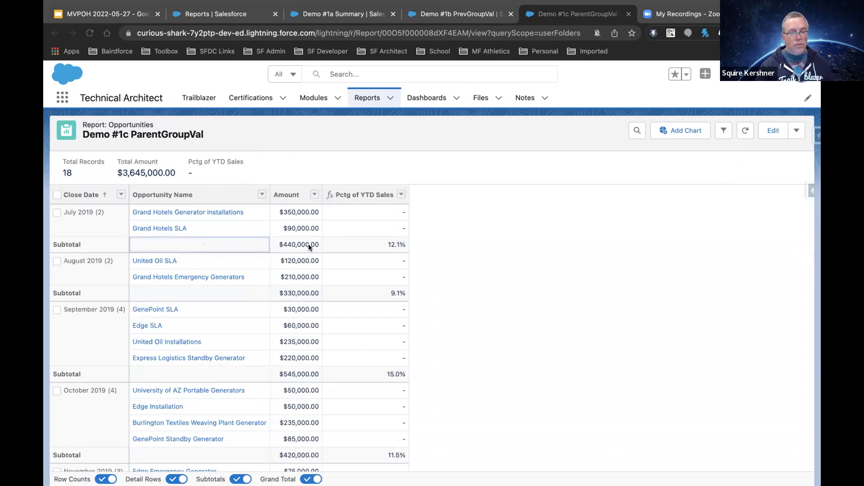
pyautogui.scroll(-3, 312, 359)
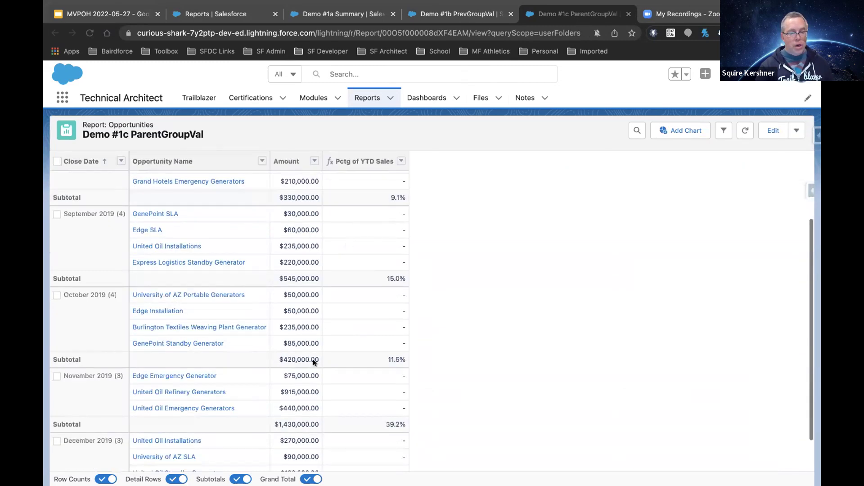
pyautogui.scroll(-1, 299, 412)
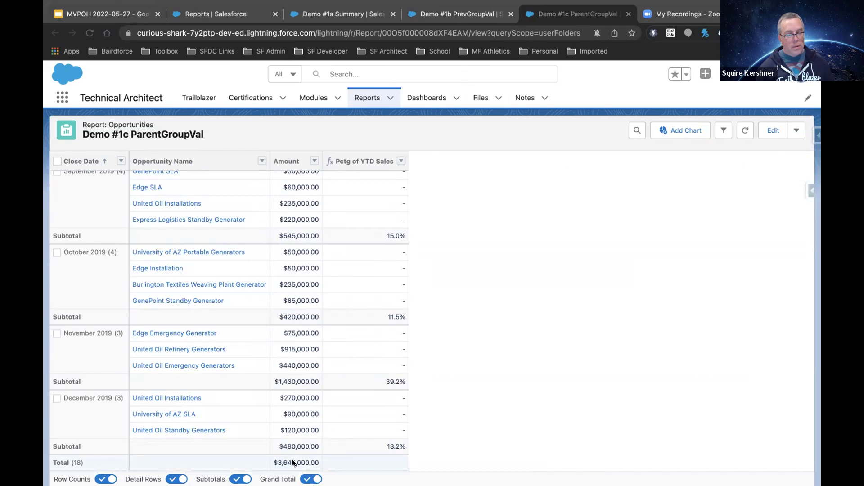
pyautogui.scroll(4, 292, 459)
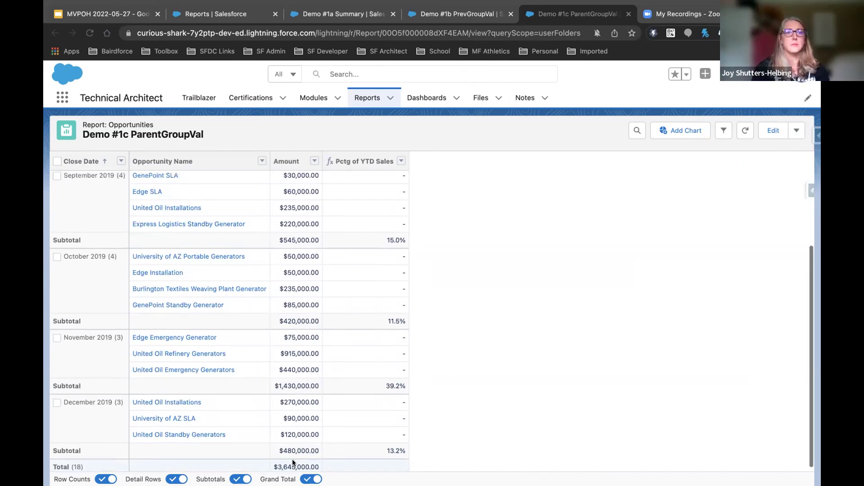
# Edit the Pctg of YTD Sales formula so PARENTGROUPVAL starts on its own line, and check which groups it applies to.
pyautogui.click(770, 131)
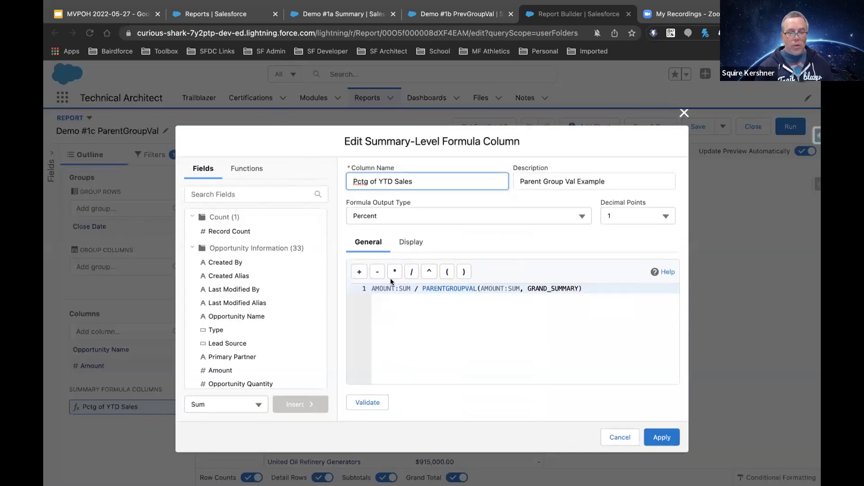
pyautogui.click(422, 289)
pyautogui.press('Return')
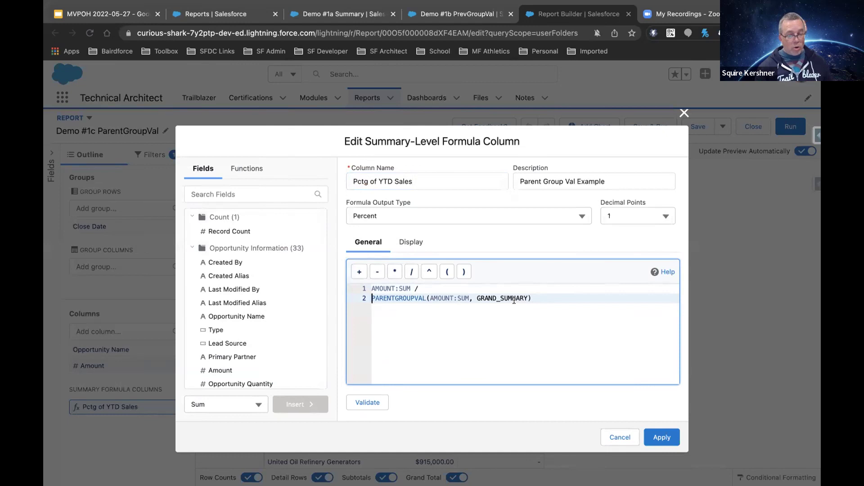
pyautogui.click(415, 244)
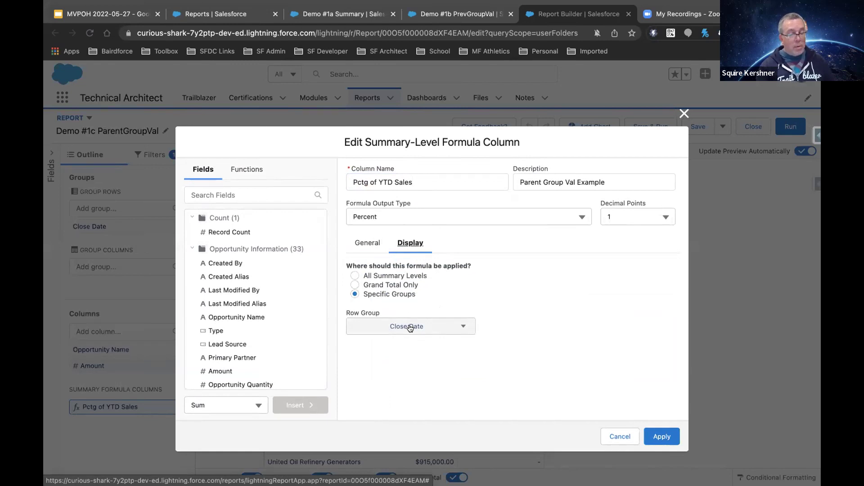
pyautogui.click(367, 244)
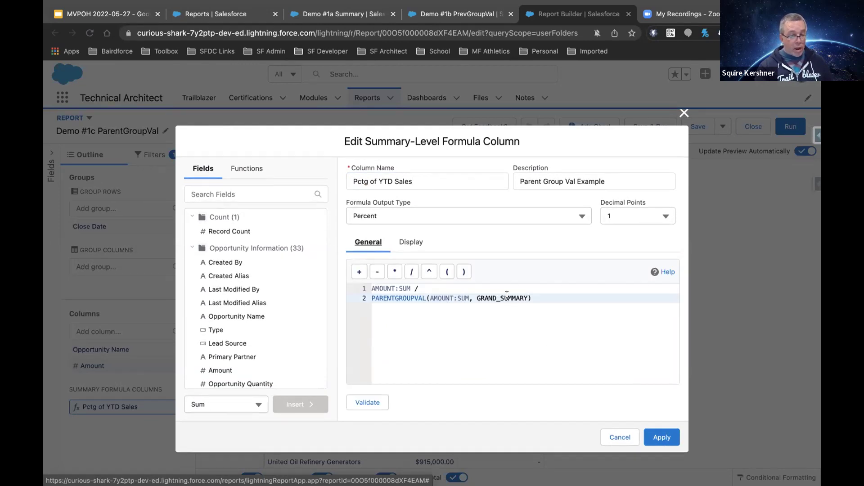
# Review both arguments of the Pctg of YTD Sales formula, discard the formula edit and run the Demo #1c ParentGroupVal report.
pyautogui.click(391, 289)
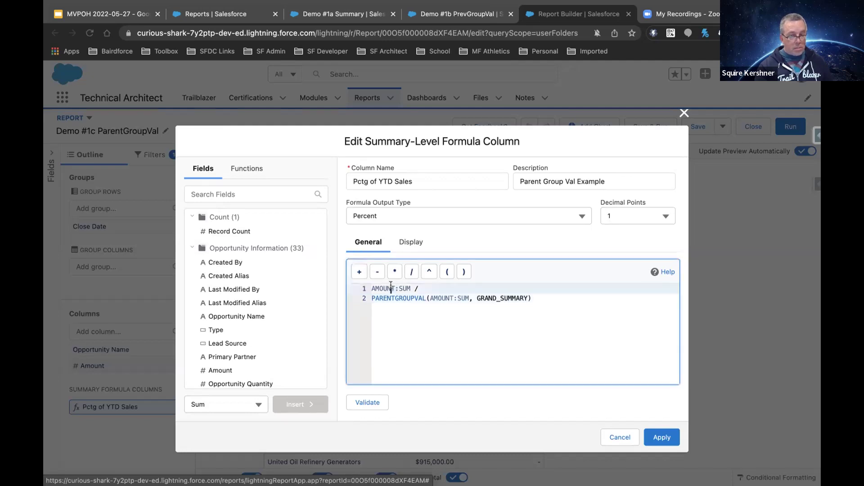
pyautogui.click(495, 298)
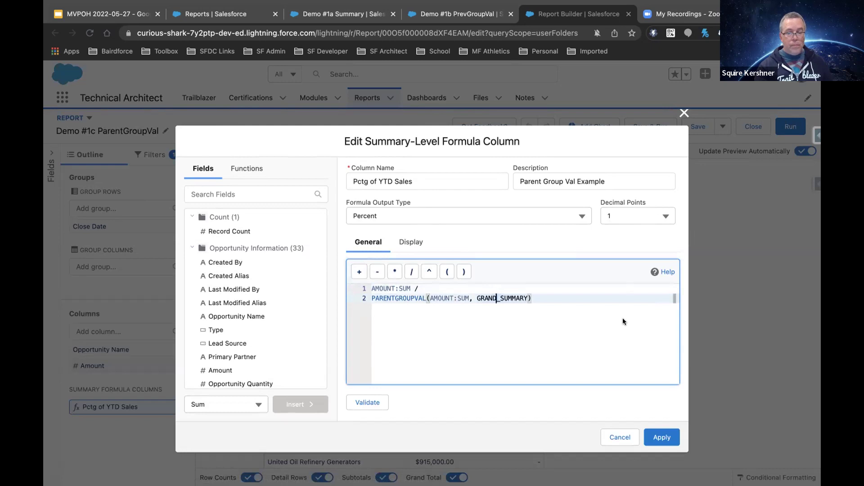
pyautogui.click(633, 438)
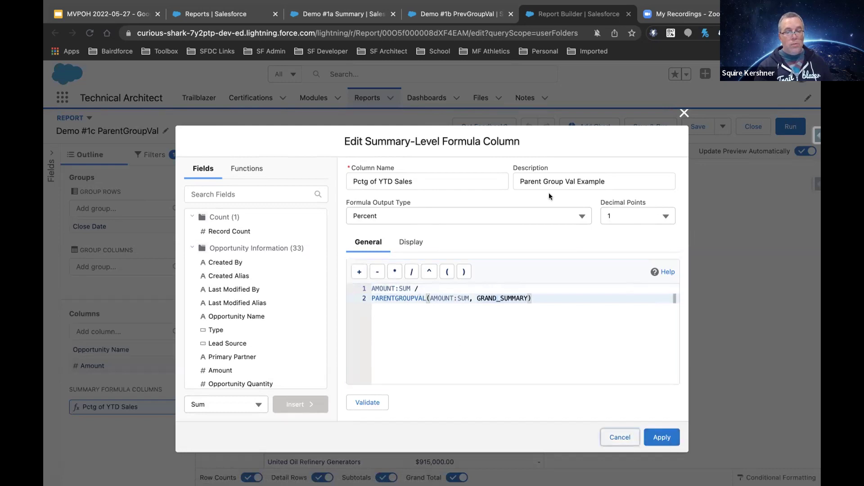
pyautogui.press('Escape')
pyautogui.click(781, 126)
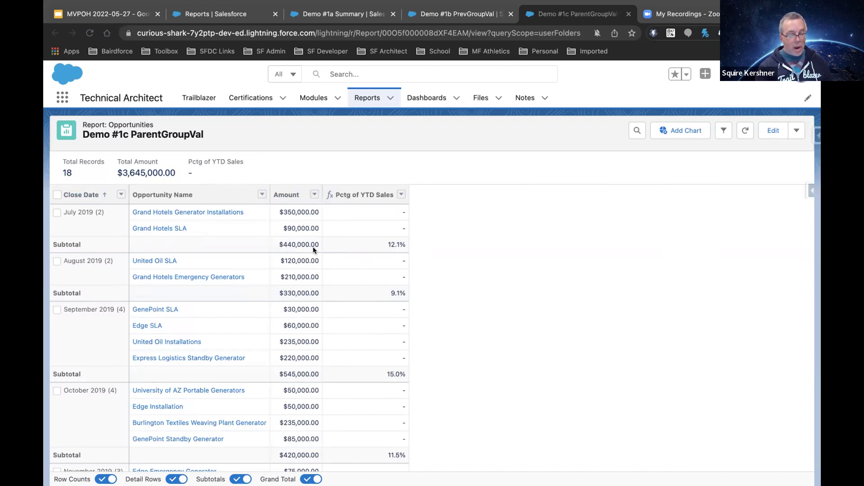
# Compare each month's Amount subtotal and Pctg of YTD Sales with the grand total in the Demo #1c ParentGroupVal report.
pyautogui.scroll(-5, 327, 292)
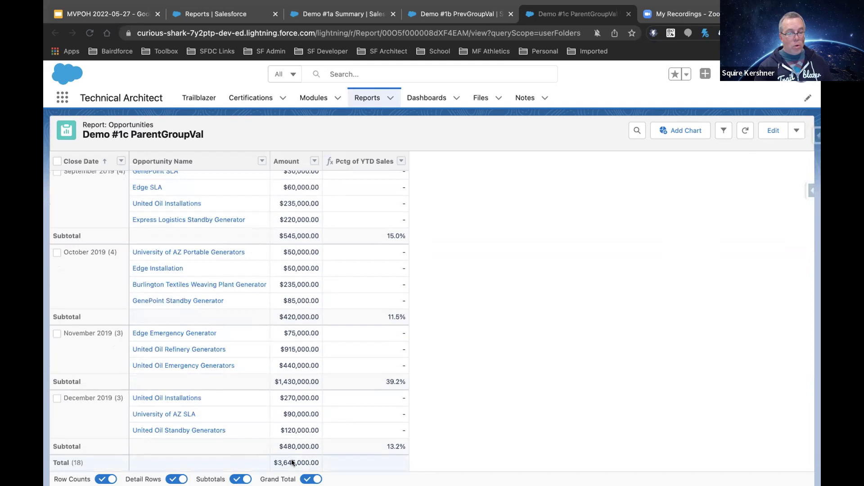
pyautogui.scroll(5, 285, 464)
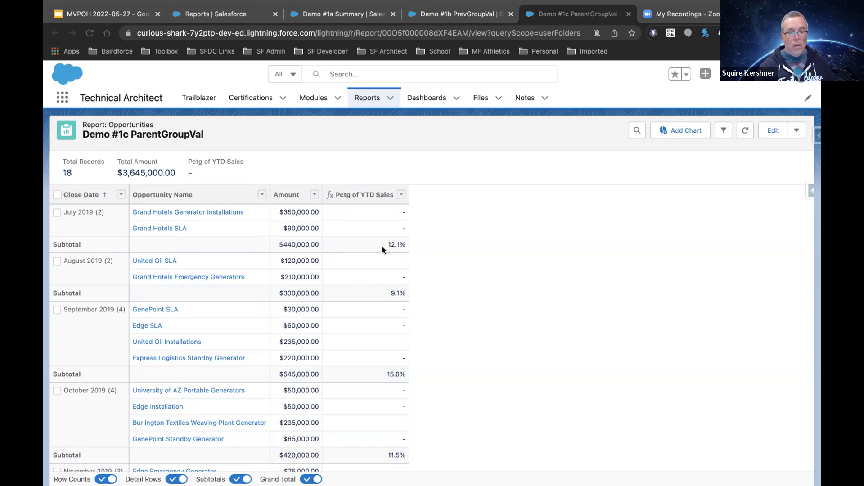
pyautogui.scroll(-5, 382, 246)
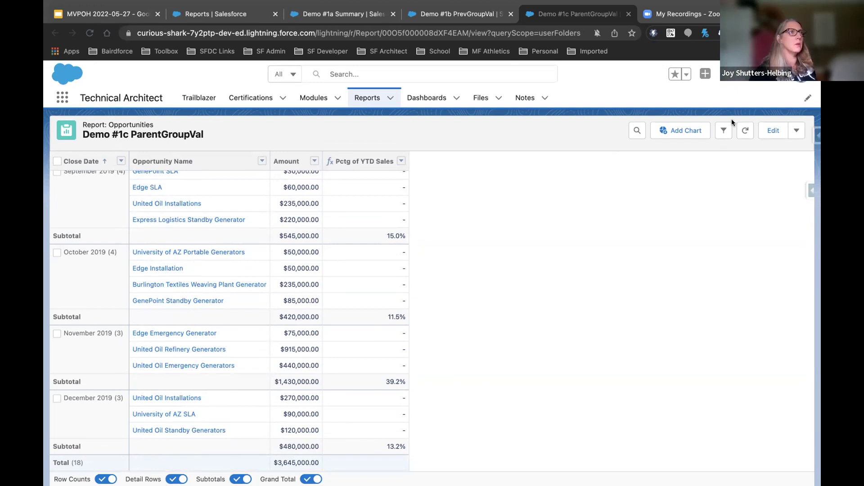
# Open the Demo #2a Summary report from the recent reports in a new tab and examine its Close Date and Stage groupings.
pyautogui.click(255, 17)
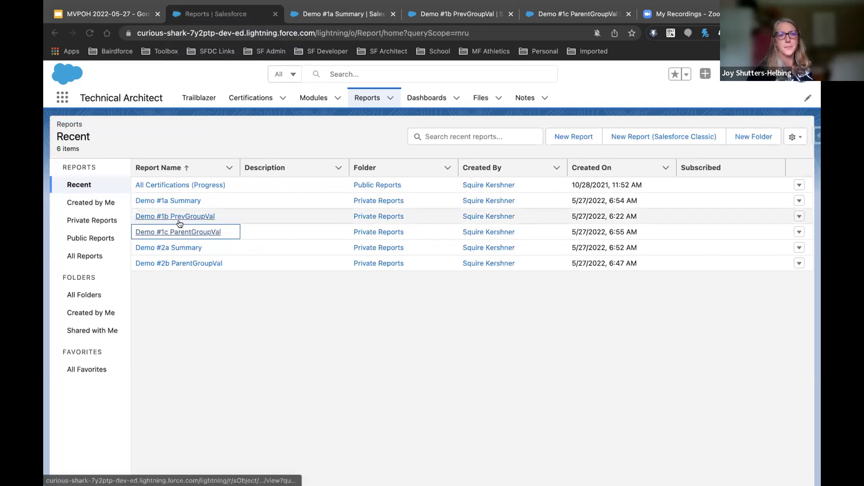
pyautogui.keyDown('super'); pyautogui.click(179, 249); pyautogui.keyUp('super')
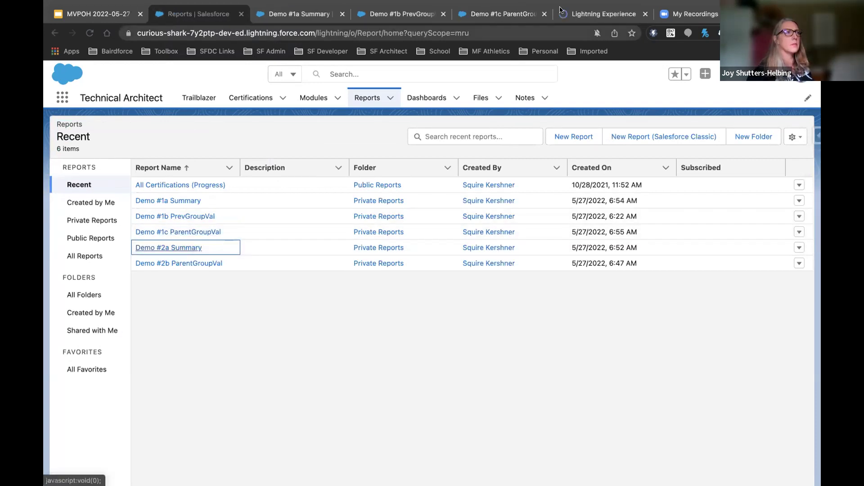
pyautogui.click(584, 10)
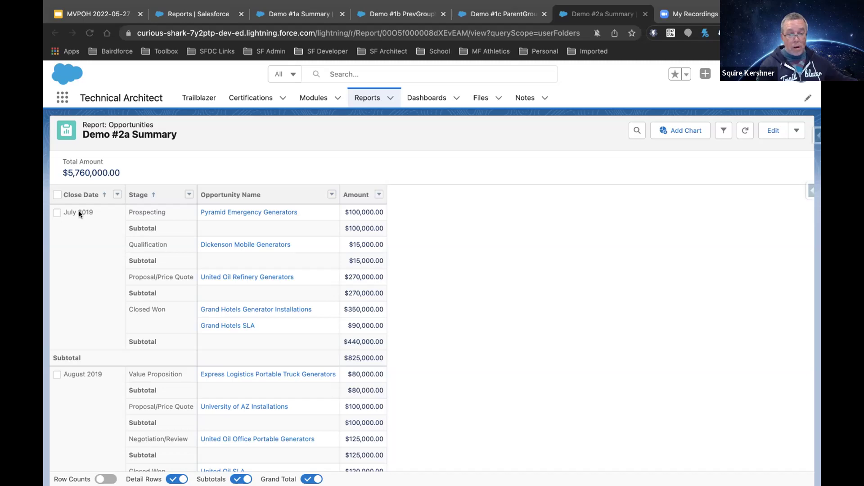
pyautogui.click(155, 229)
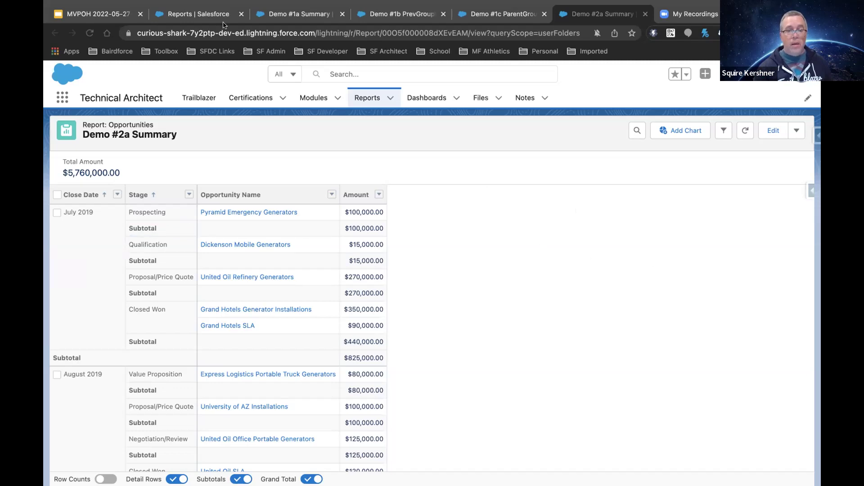
# Open the Demo #2b ParentGroupVal report from the recent reports and examine its stage amounts, monthly subtotals and grand total.
pyautogui.click(211, 14)
pyautogui.click(196, 263)
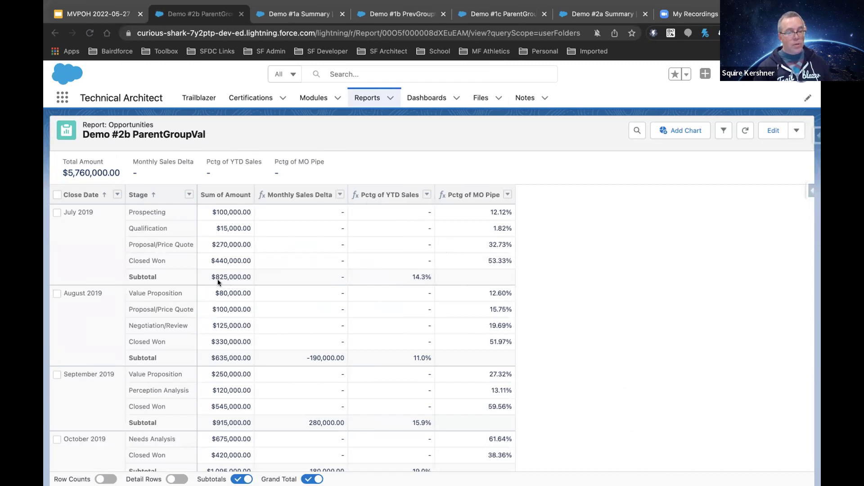
pyautogui.scroll(-5, 417, 278)
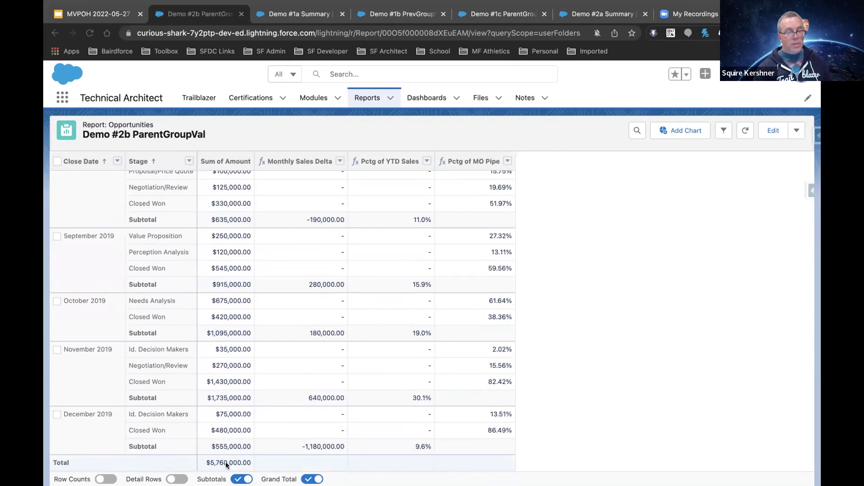
pyautogui.scroll(6, 376, 415)
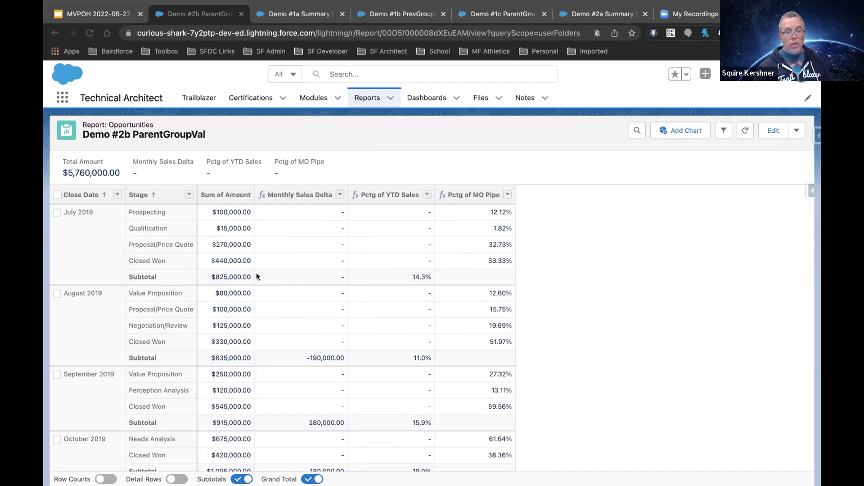
pyautogui.click(221, 260)
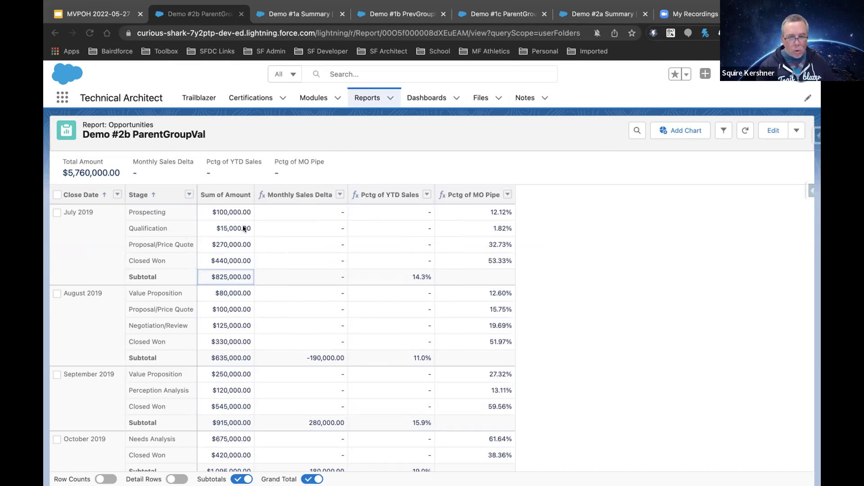
# Open Demo #2b ParentGroupVal for editing and examine July's Pctg of YTD Sales and August's Monthly Sales Delta subtotals.
pyautogui.click(773, 130)
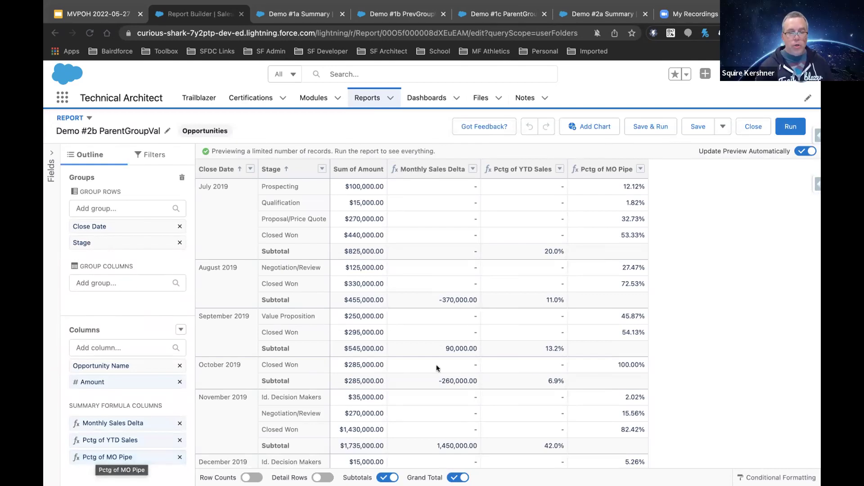
pyautogui.click(546, 251)
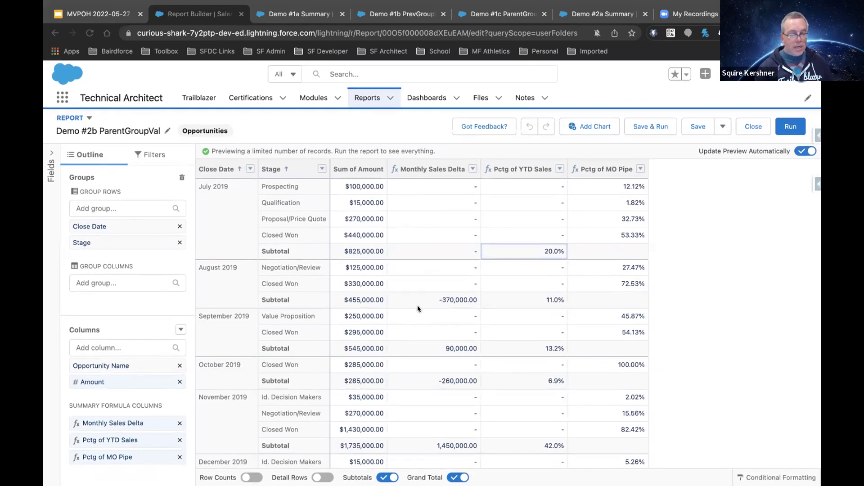
pyautogui.click(452, 300)
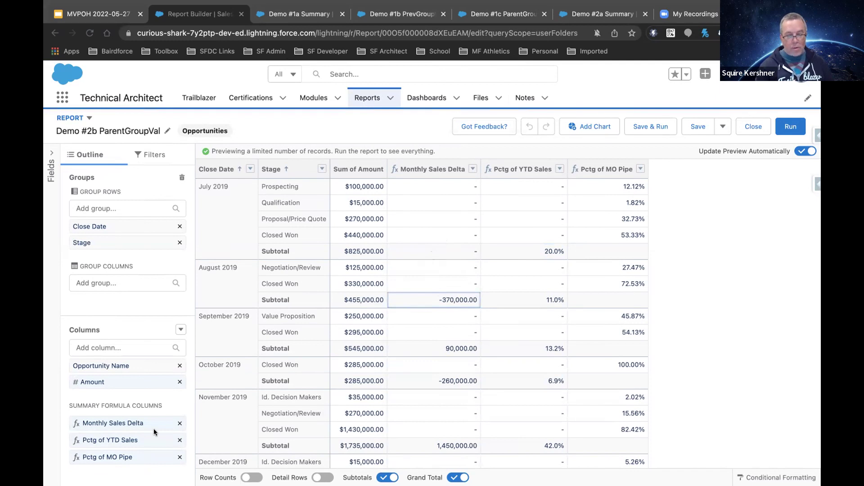
# Check the Monthly Sales Delta formula and which groups it applies to, leaving it without changes.
pyautogui.click(135, 423)
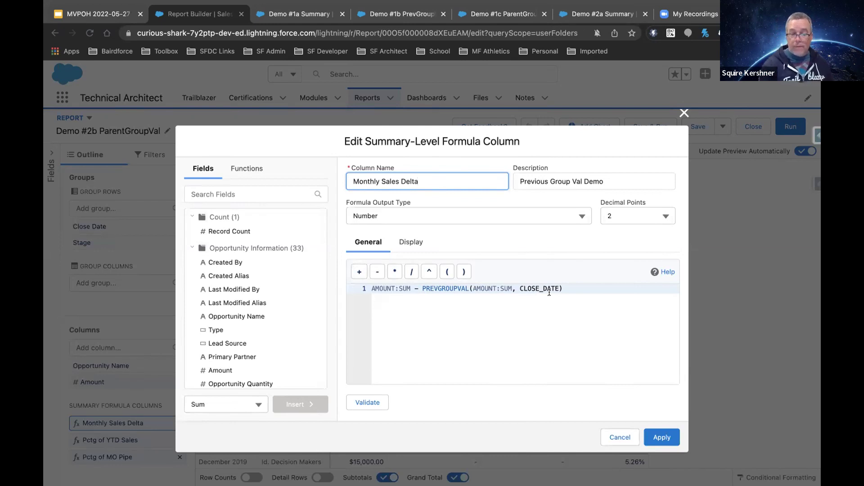
pyautogui.click(411, 244)
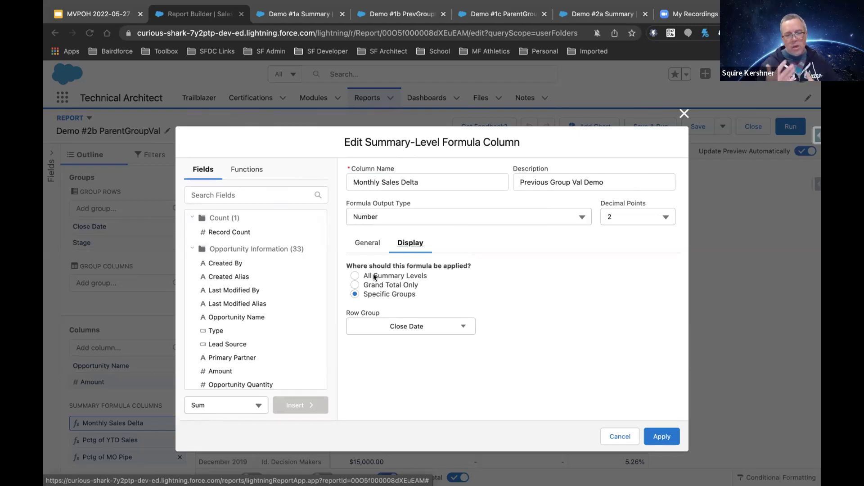
pyautogui.click(621, 433)
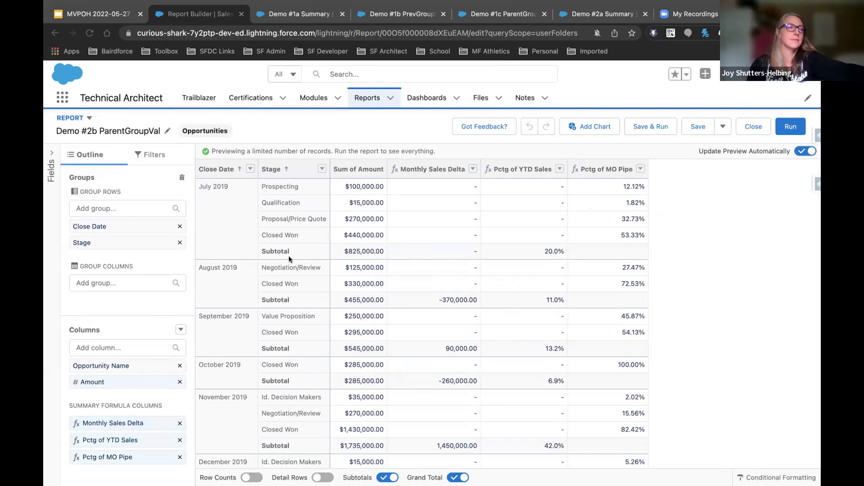
# Change the Pctg of YTD Sales formula's specific row group to Stage, validate the formula and apply it.
pyautogui.click(122, 441)
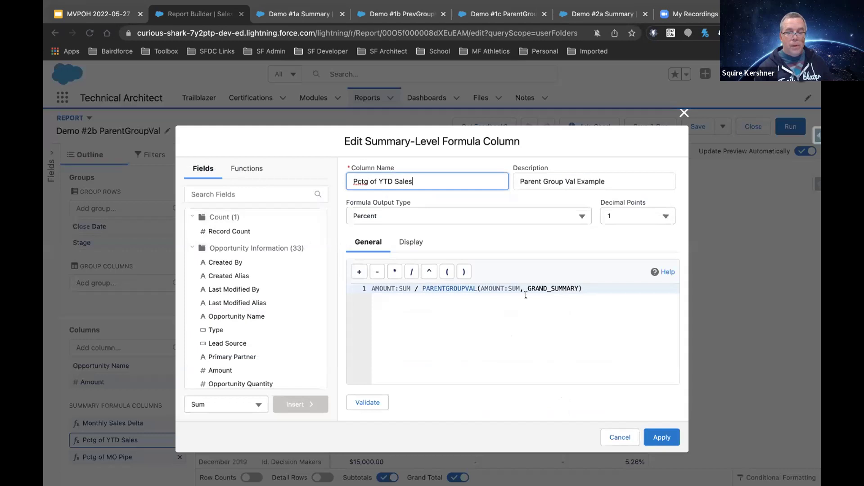
pyautogui.click(557, 286)
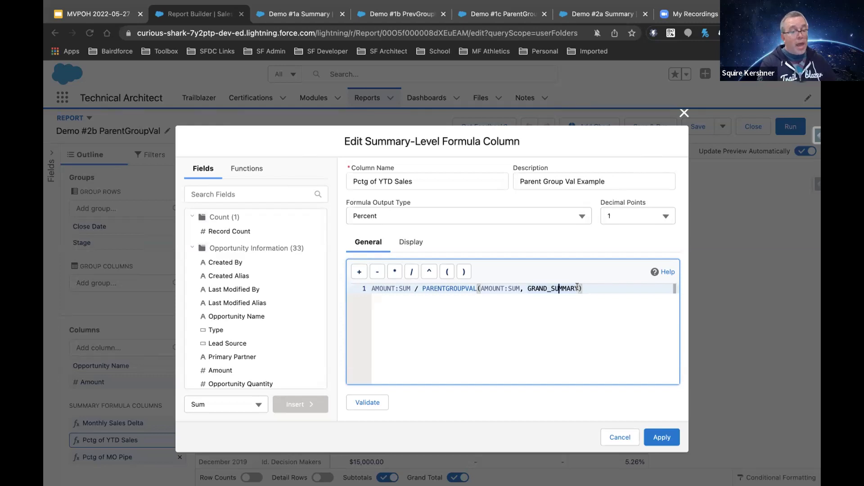
pyautogui.click(409, 245)
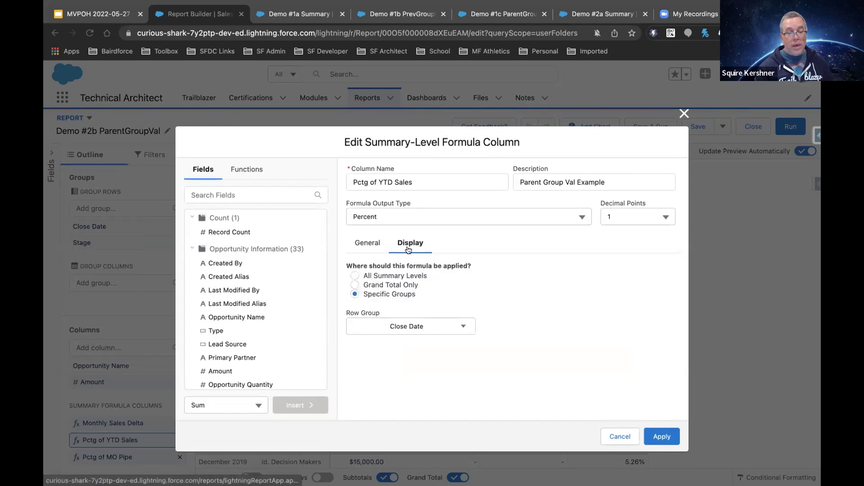
pyautogui.click(417, 327)
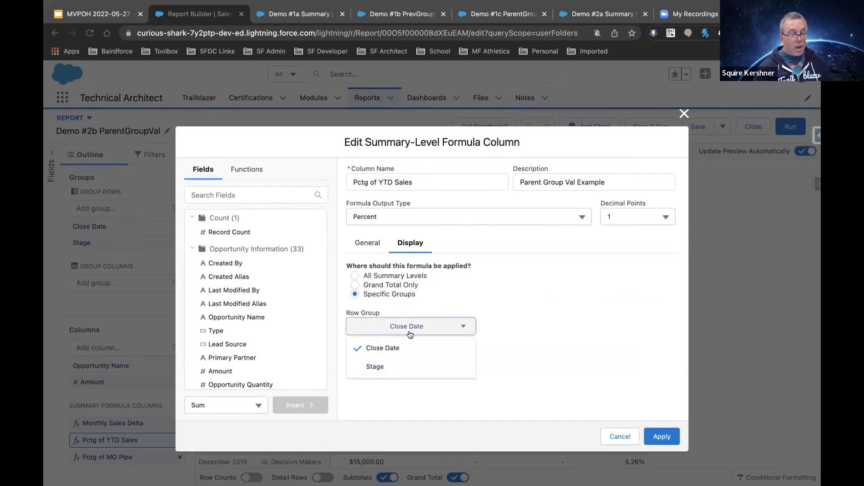
pyautogui.click(410, 365)
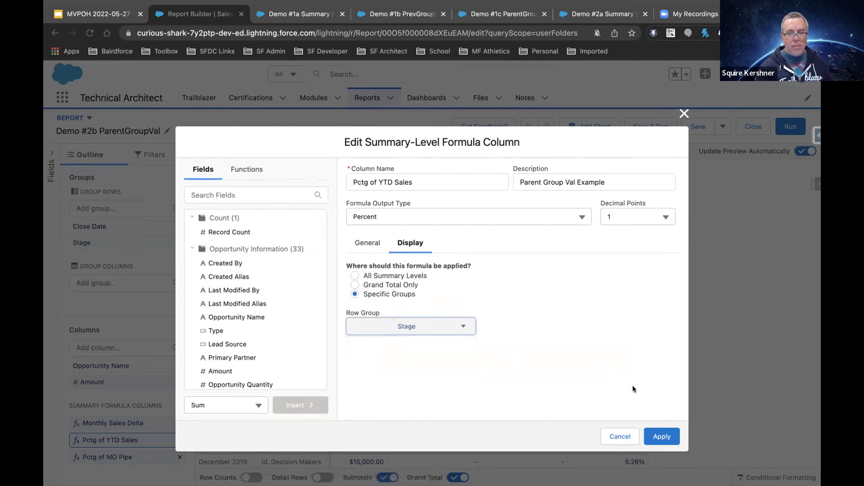
pyautogui.click(369, 239)
pyautogui.click(379, 400)
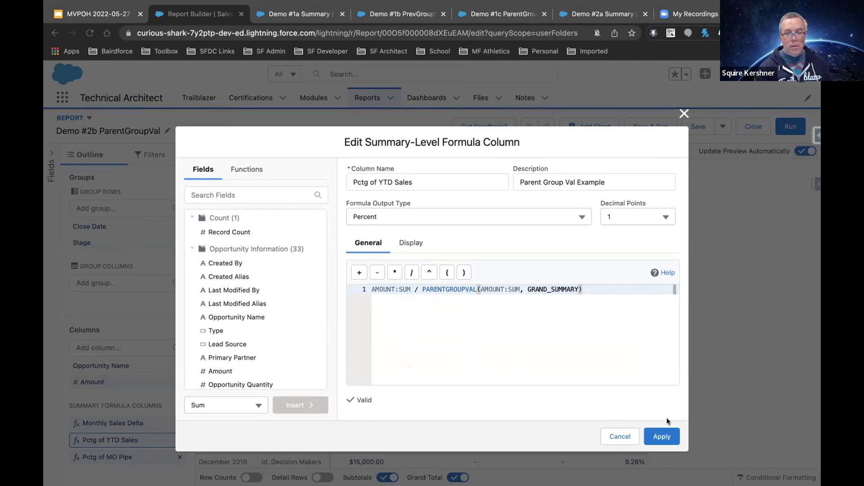
pyautogui.click(662, 436)
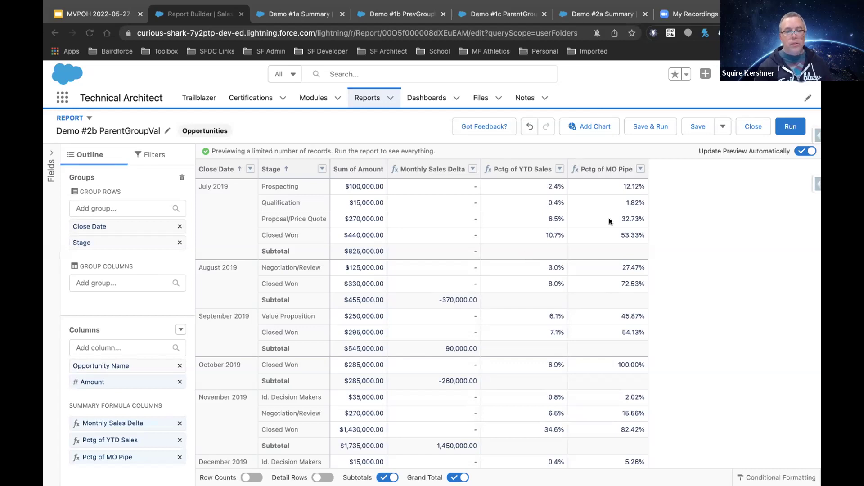
# Try to apply the Pctg of YTD Sales formula to All Summary Levels and validate it.
pyautogui.click(105, 439)
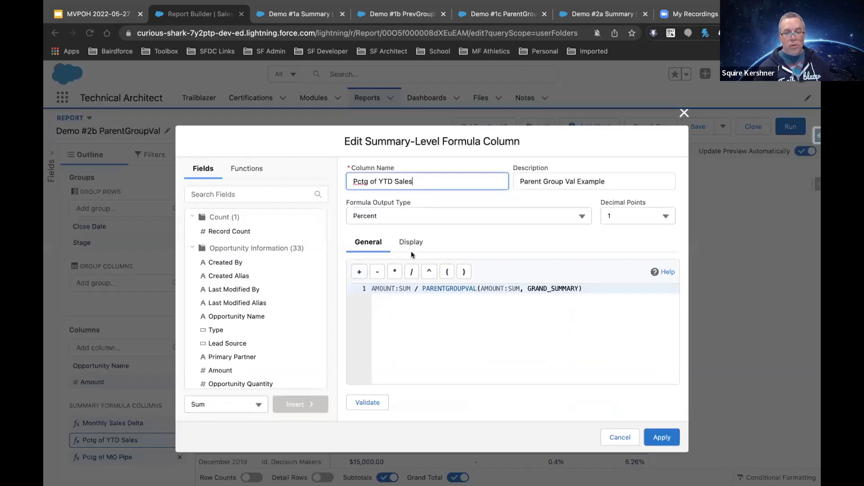
pyautogui.click(411, 243)
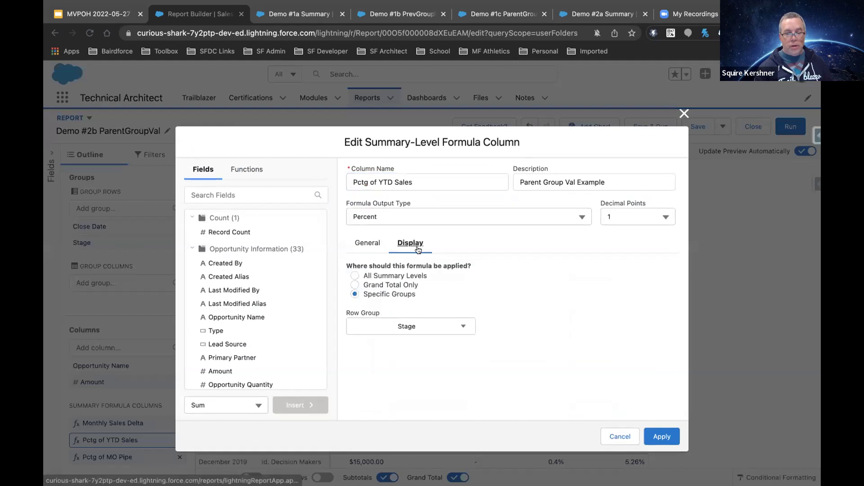
pyautogui.click(381, 274)
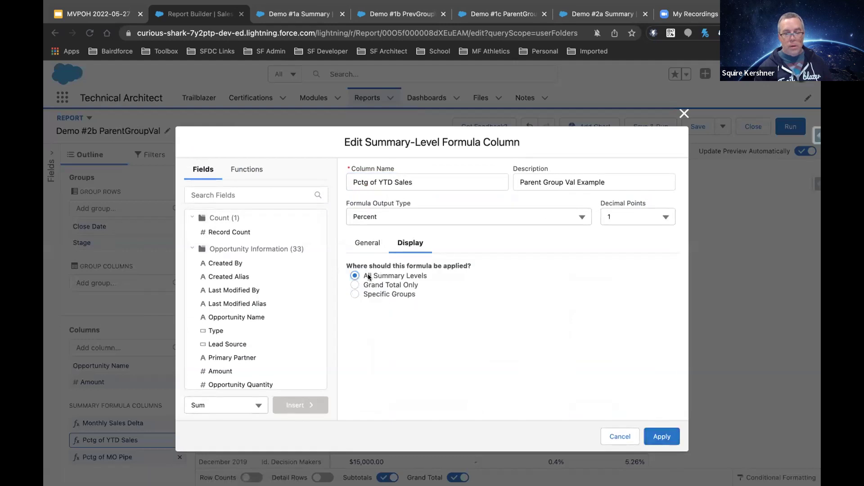
pyautogui.click(369, 239)
pyautogui.click(369, 402)
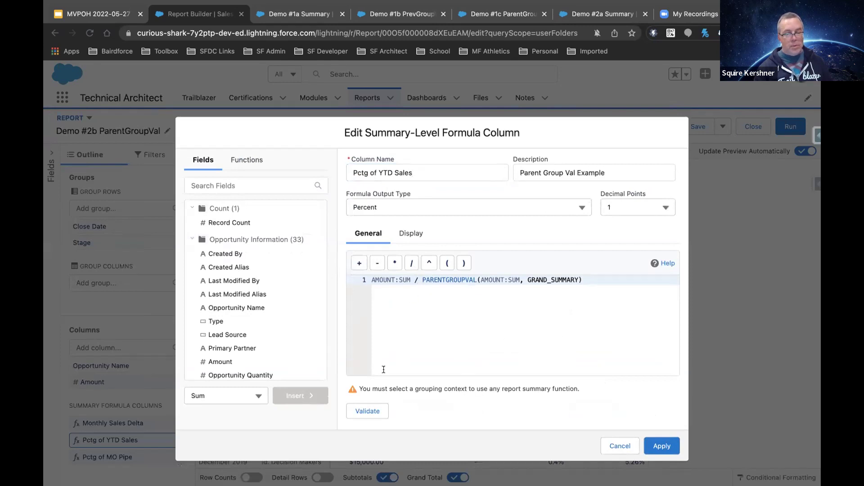
# Restrict the Pctg of YTD Sales formula to specific groups with Stage as the row group and apply it.
pyautogui.click(410, 234)
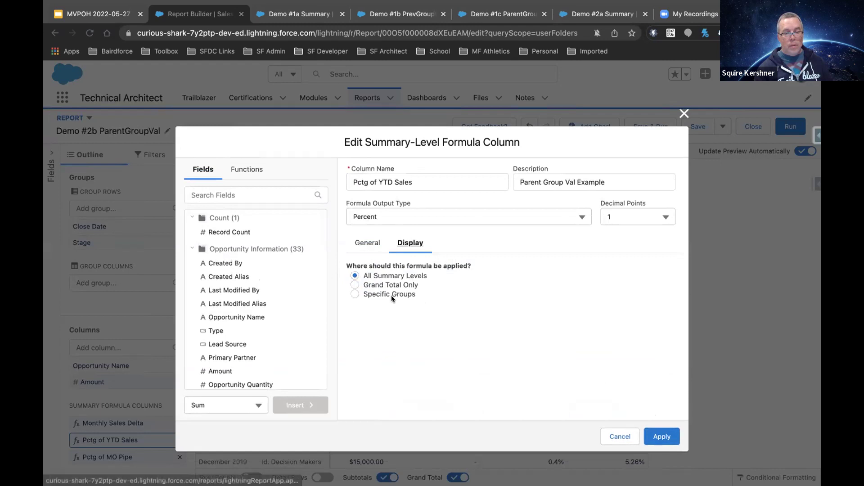
pyautogui.click(378, 294)
pyautogui.click(389, 327)
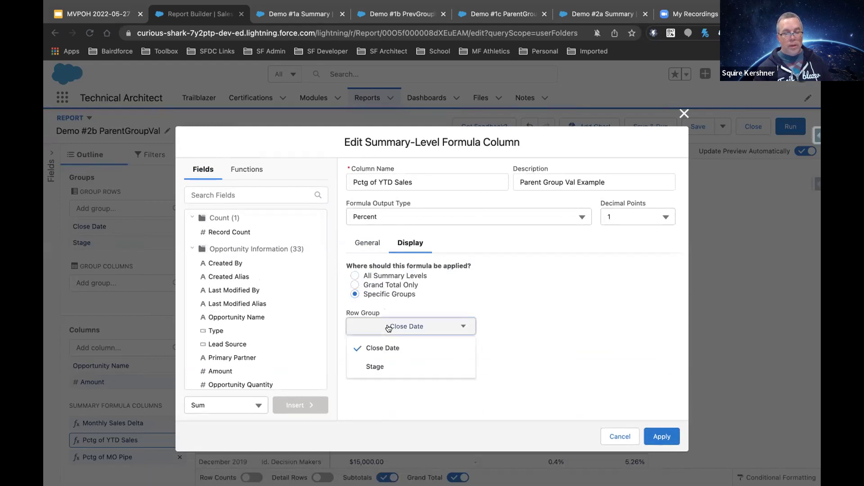
pyautogui.click(386, 366)
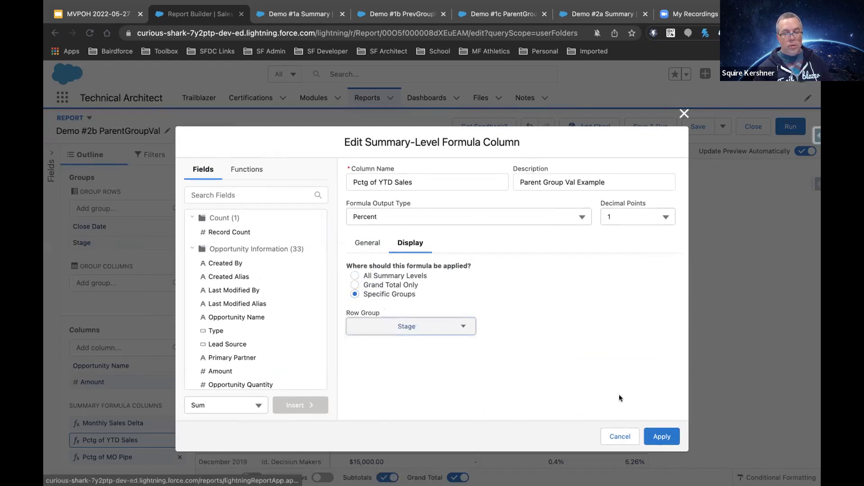
pyautogui.click(649, 433)
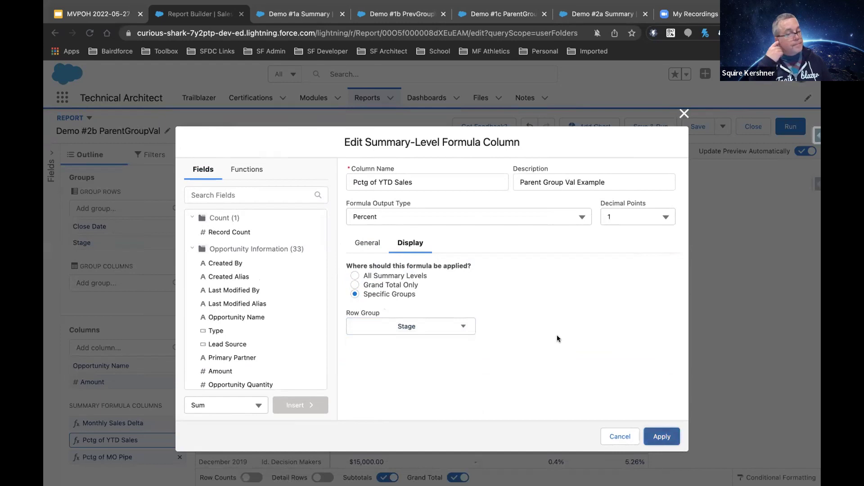
pyautogui.click(655, 424)
pyautogui.click(655, 436)
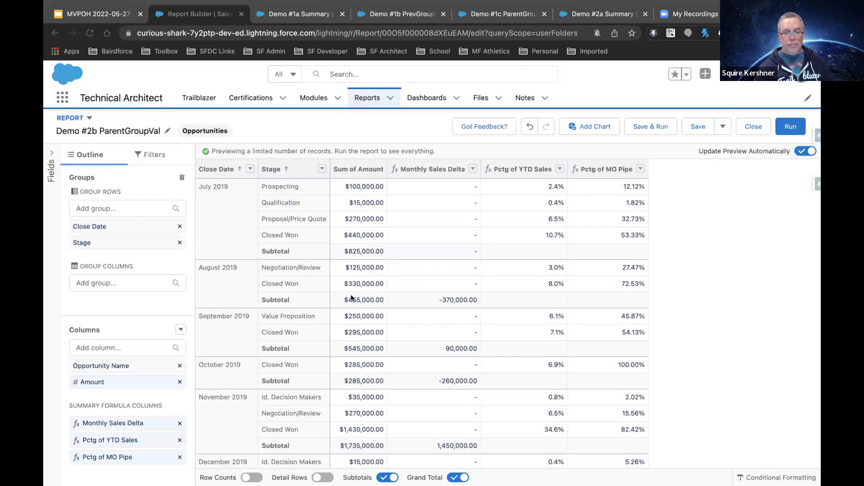
# Change the Pctg of YTD Sales formula's row group to Close Date and apply it.
pyautogui.click(127, 436)
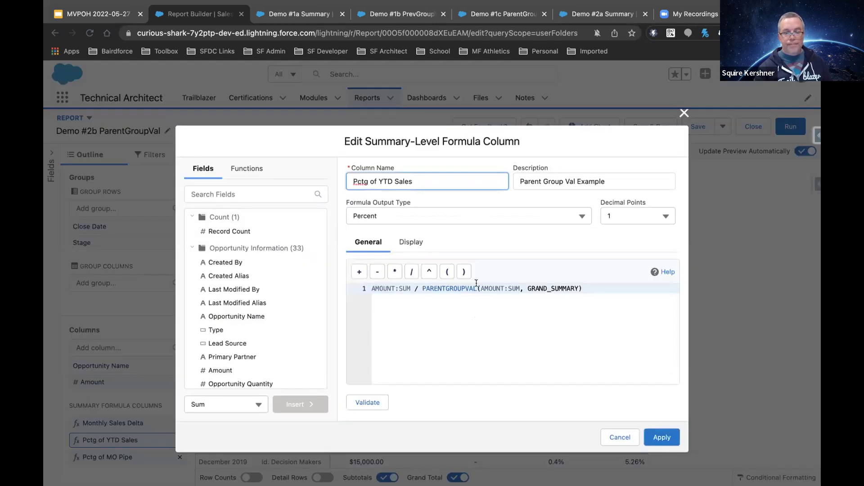
pyautogui.click(411, 243)
pyautogui.click(423, 328)
pyautogui.click(418, 349)
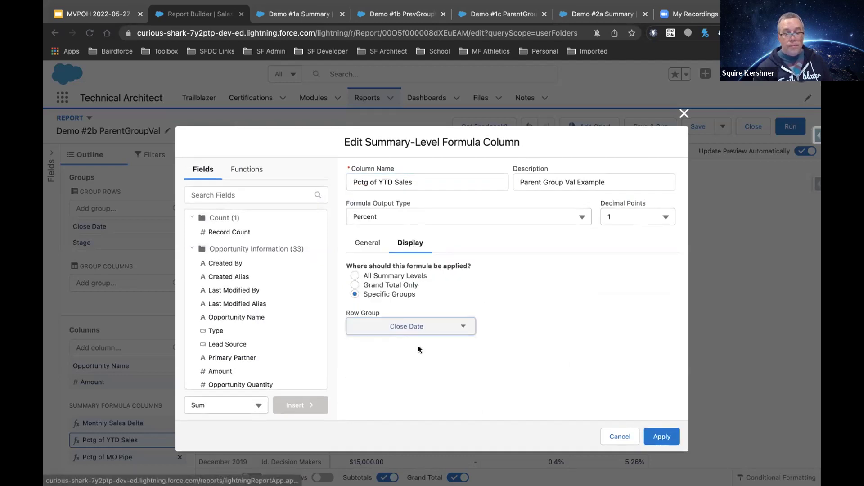
pyautogui.click(661, 436)
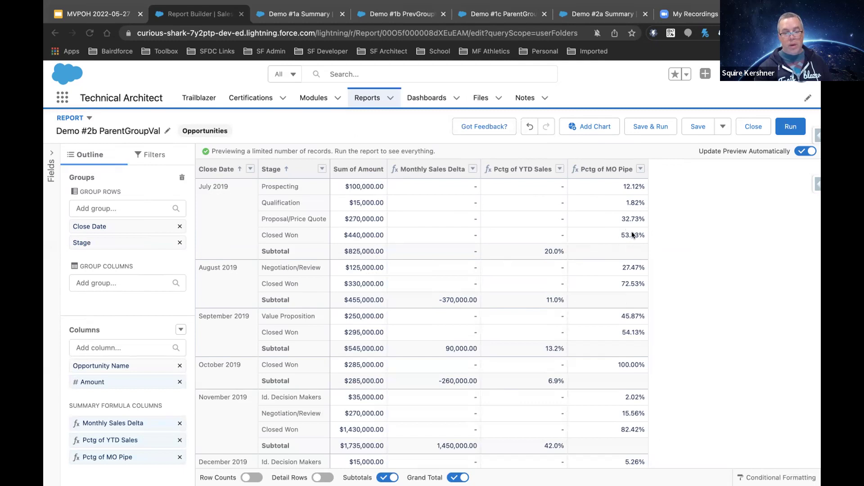
# Check the Pctg of MO Pipe formula's CLOSE_DATE parent group and display group without changes, and examine July's Closed Won amount.
pyautogui.click(116, 454)
pyautogui.click(399, 288)
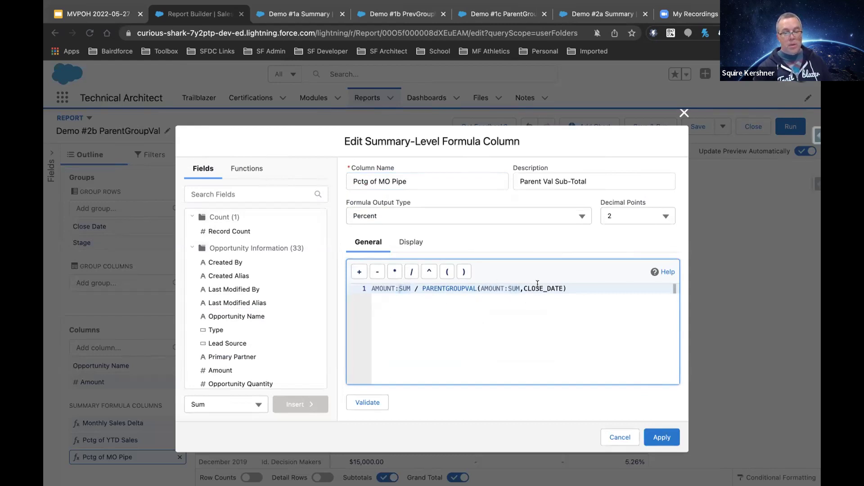
pyautogui.moveTo(525, 286); pyautogui.dragTo(561, 287)
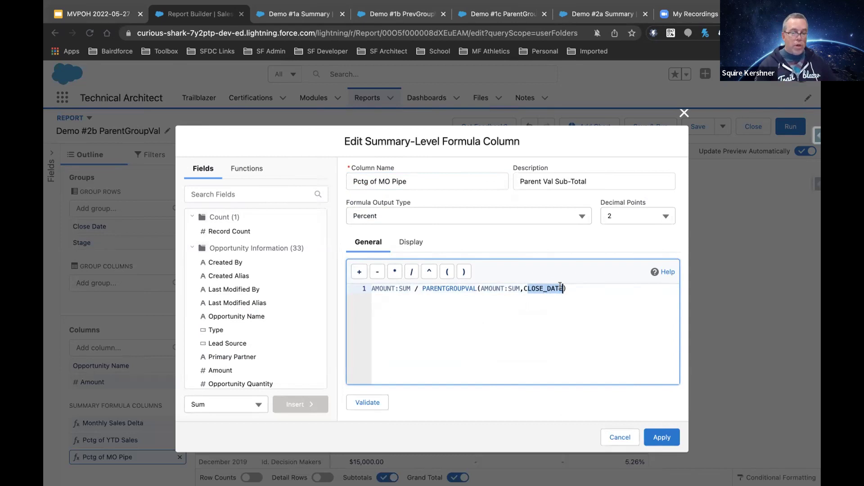
pyautogui.click(413, 243)
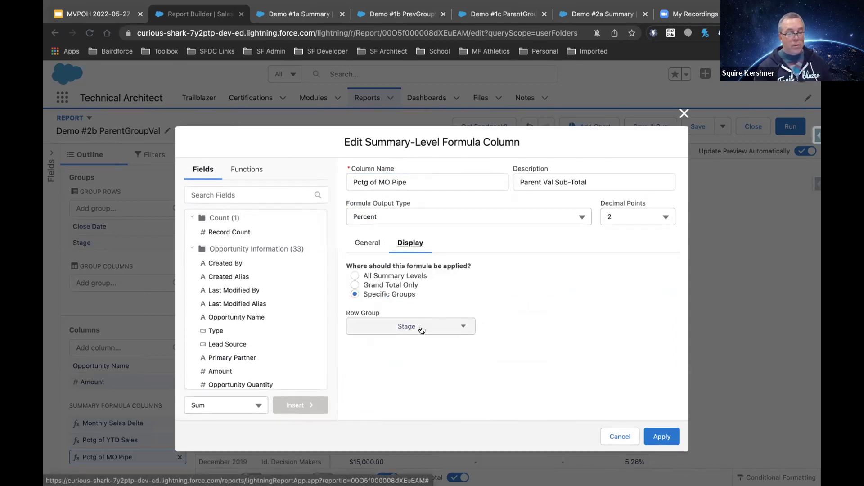
pyautogui.click(369, 243)
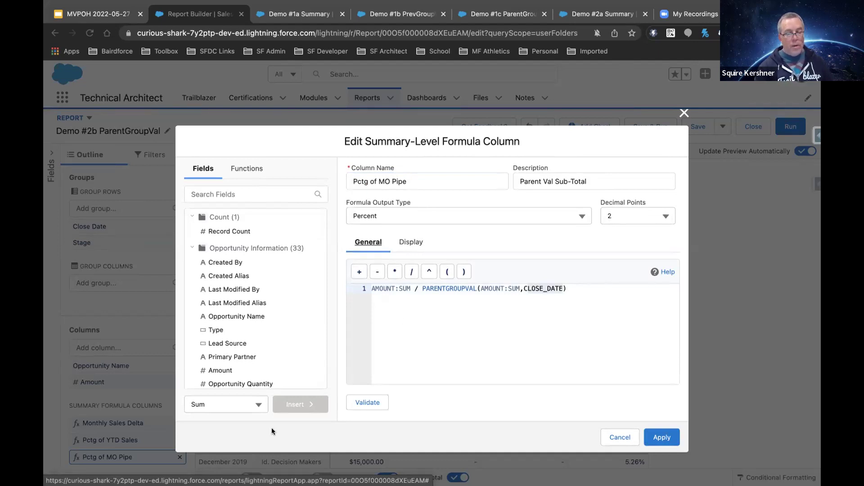
pyautogui.click(620, 437)
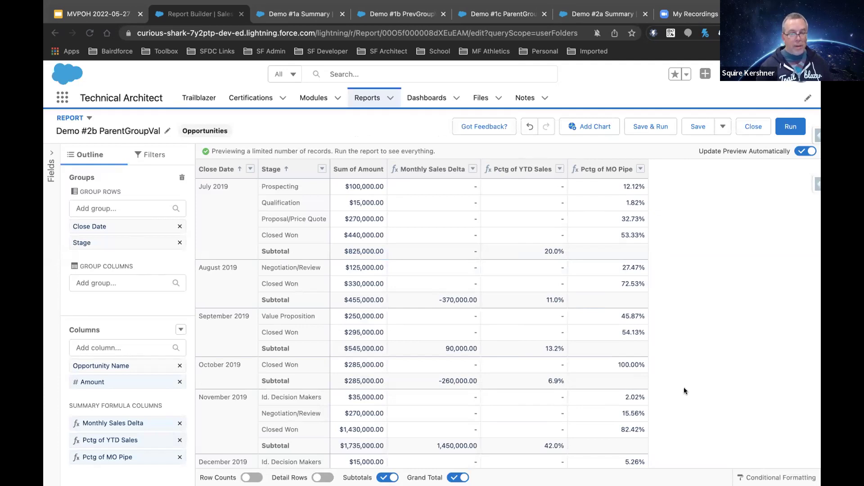
pyautogui.click(358, 237)
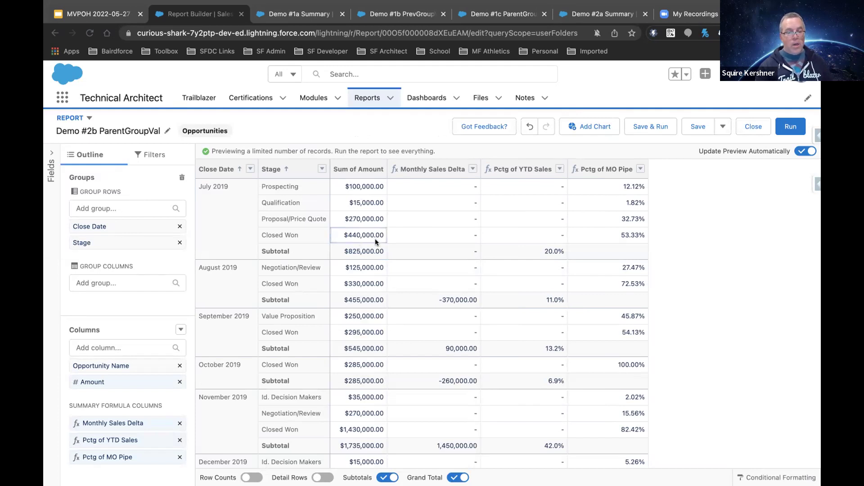